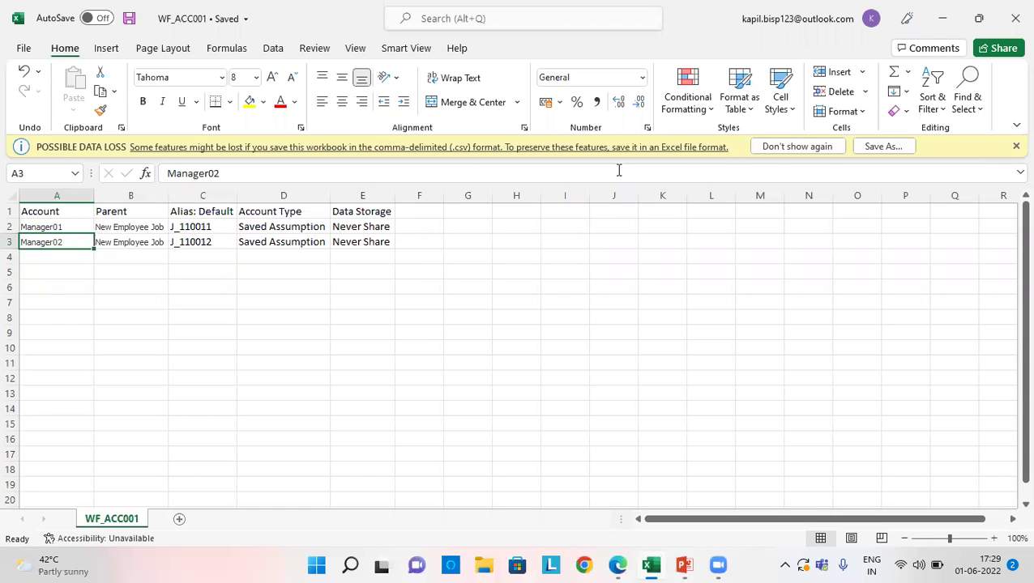
- Check the Manager01 account entry, then launch Data Management from the Planning Navigator in a new window
click(61, 228)
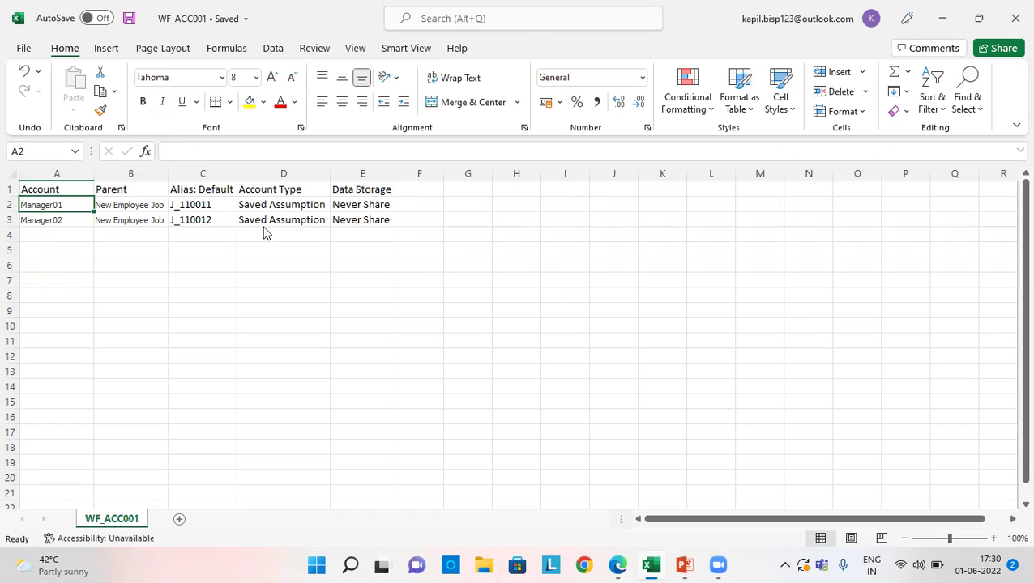
click(73, 206)
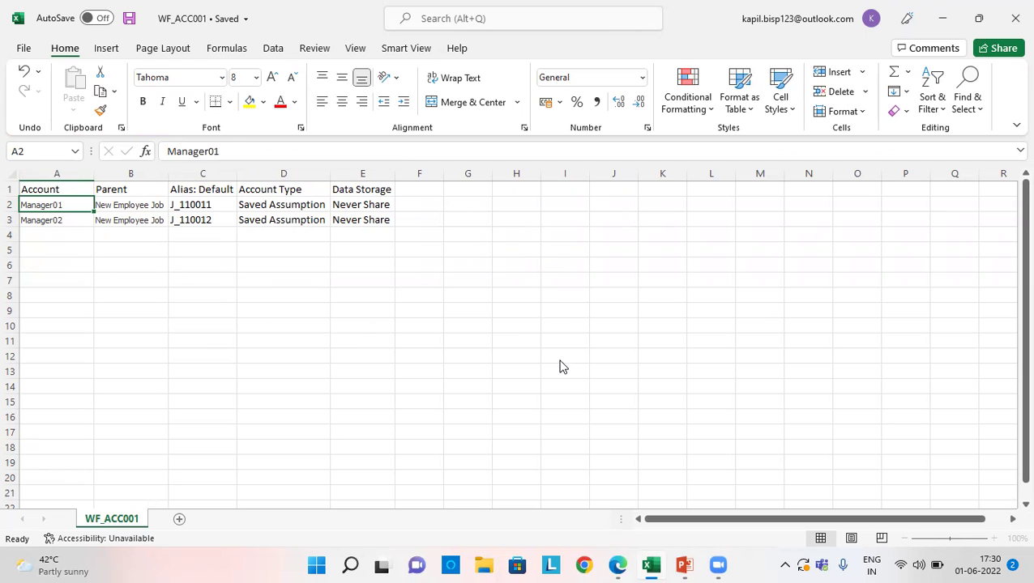
mouse_move(620, 563)
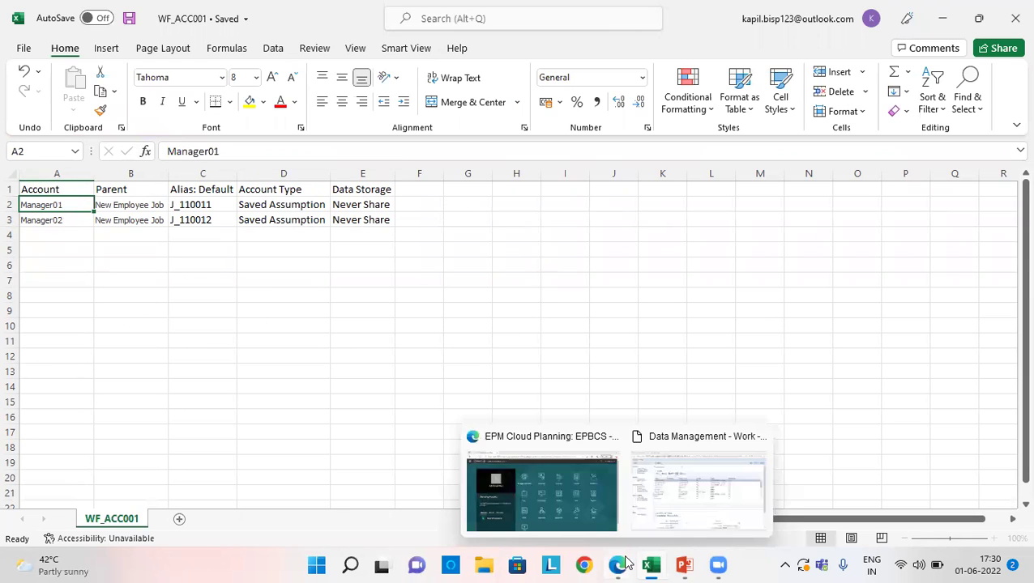
click(576, 492)
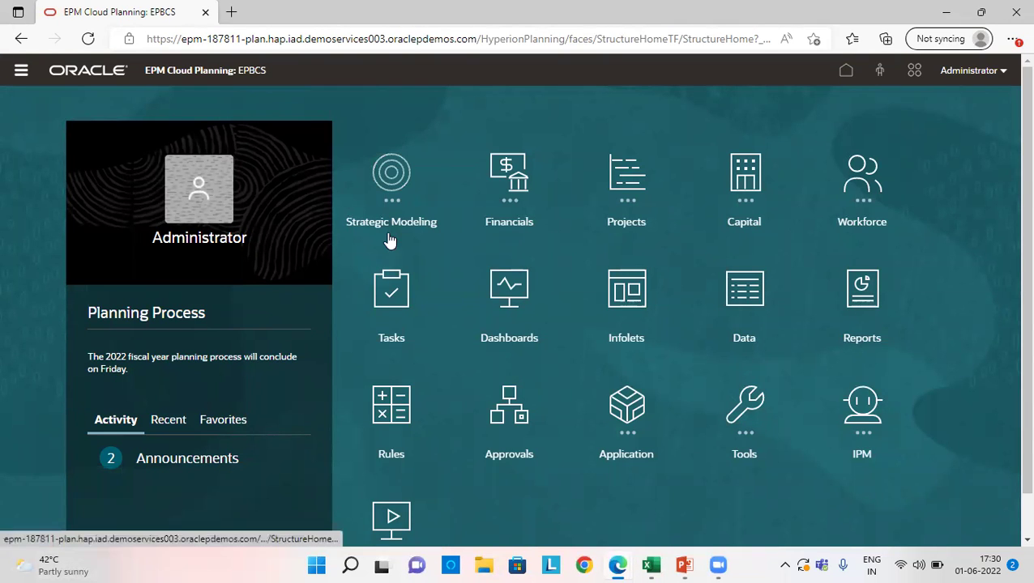
click(21, 73)
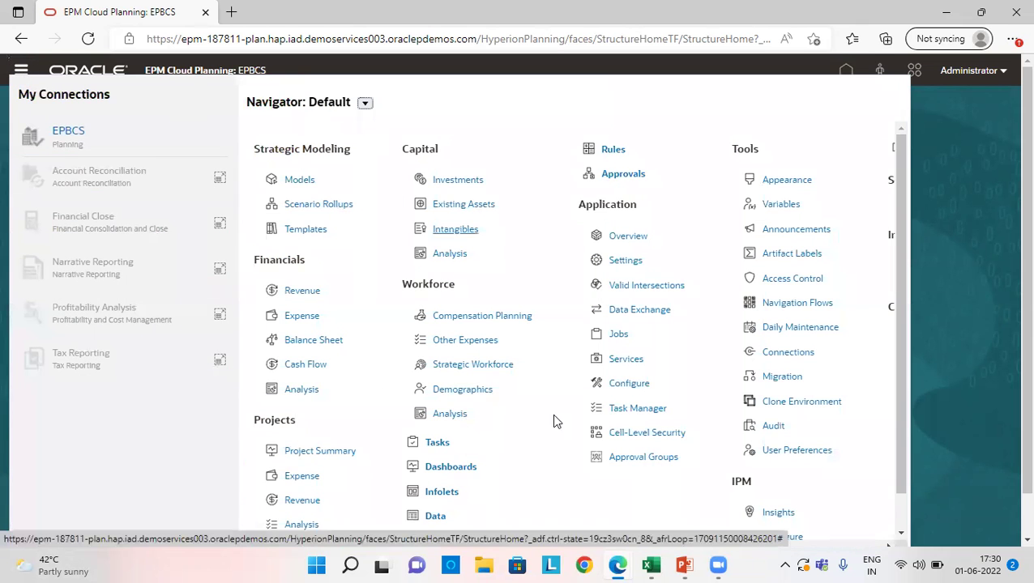
mouse_move(660, 554)
drag(658, 545, 803, 549)
click(724, 278)
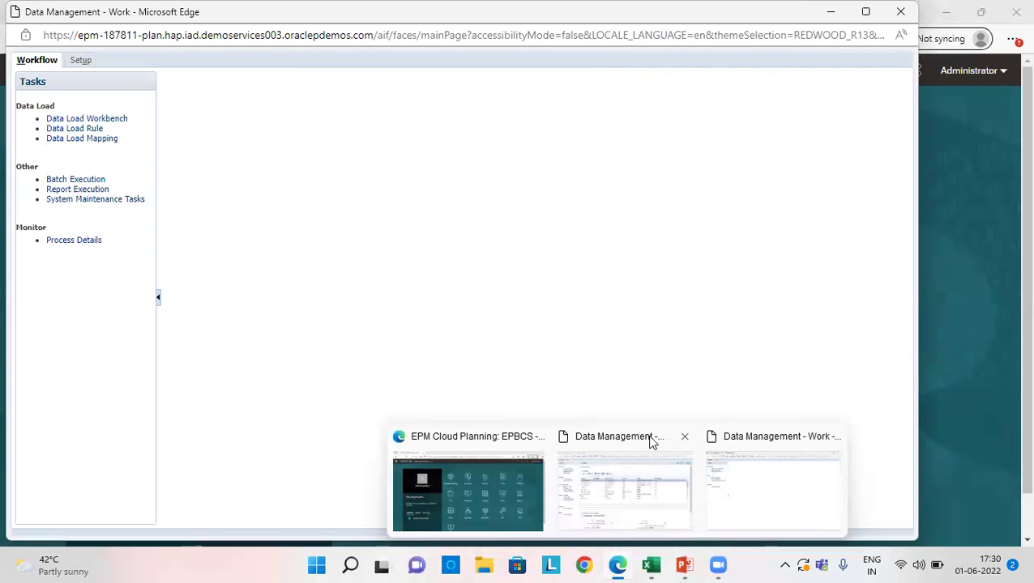
- Close the extra window and save the File source system under Setup > Source System
click(681, 437)
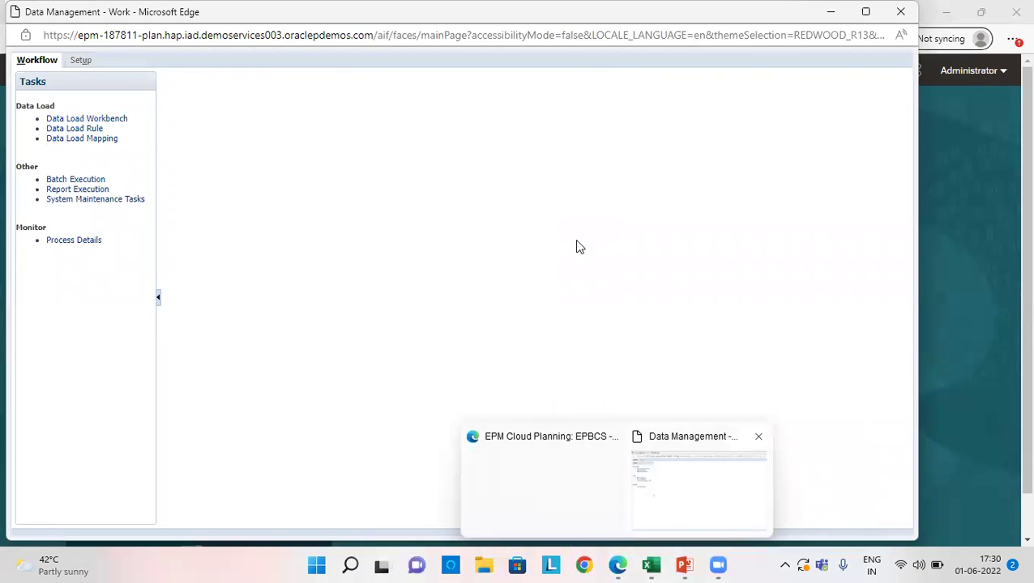
click(73, 66)
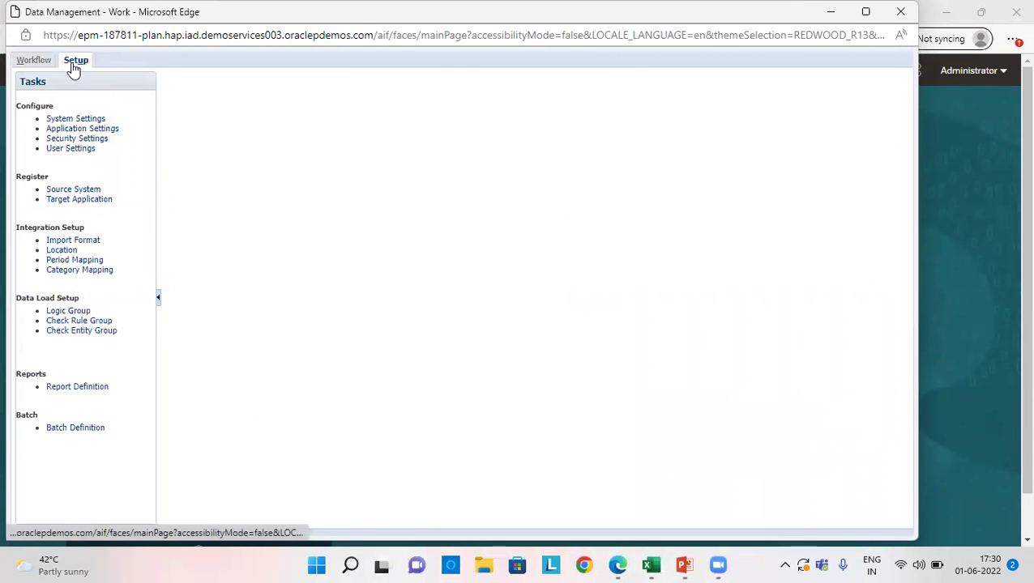
click(73, 189)
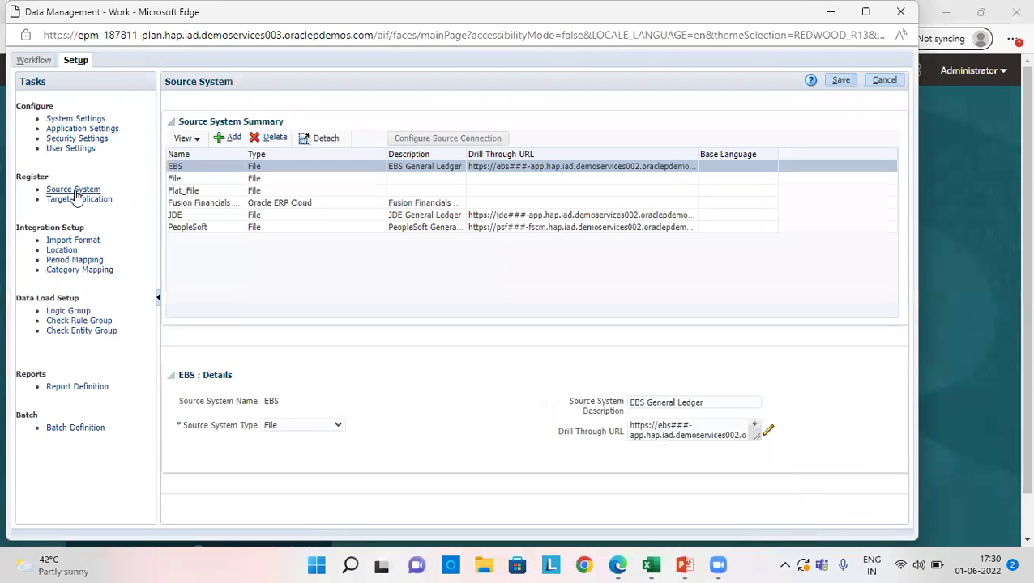
click(229, 181)
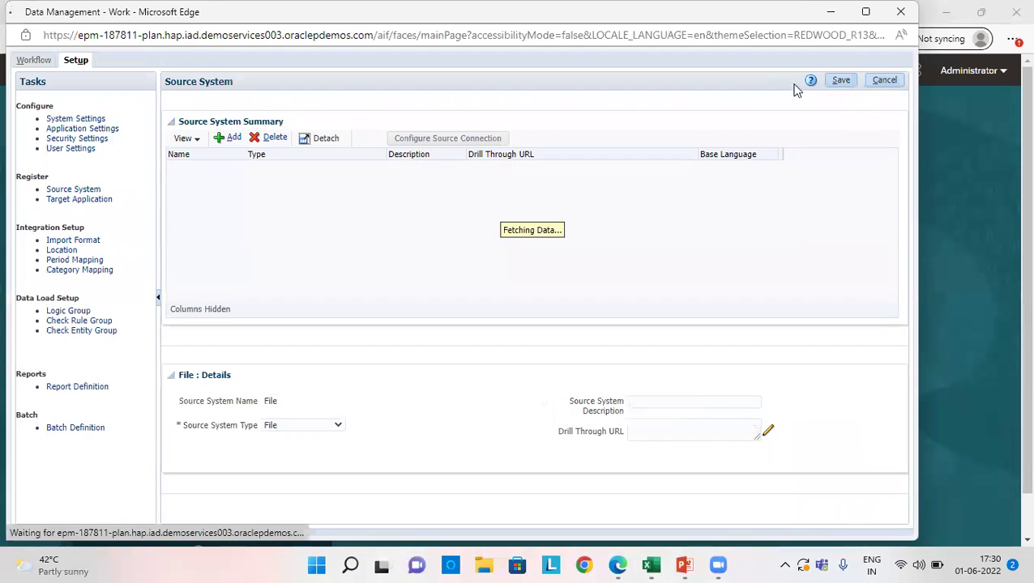
click(842, 81)
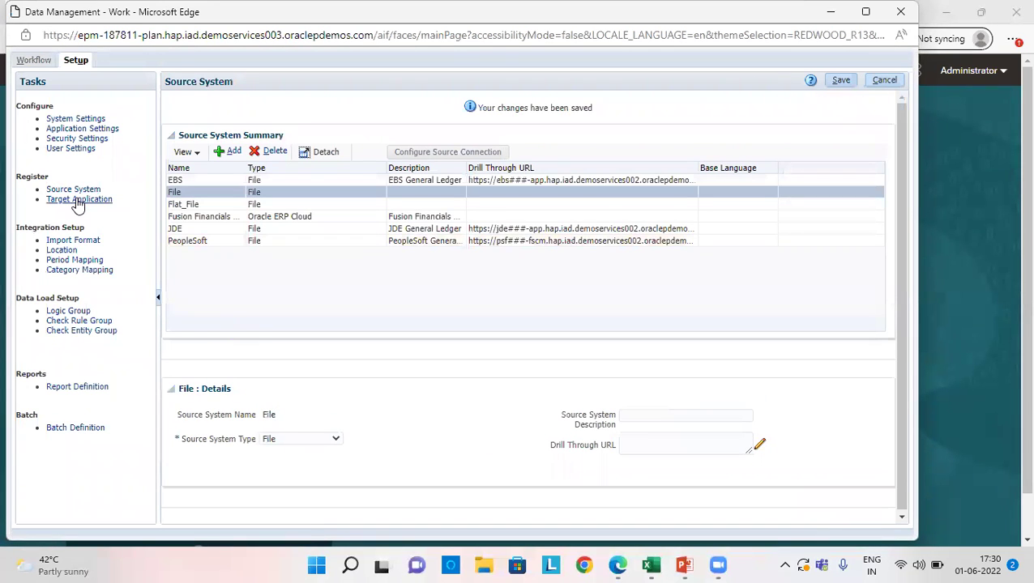
- Open Target Application and show the ACC_001_EPBCS - Account dimension mappings
click(75, 199)
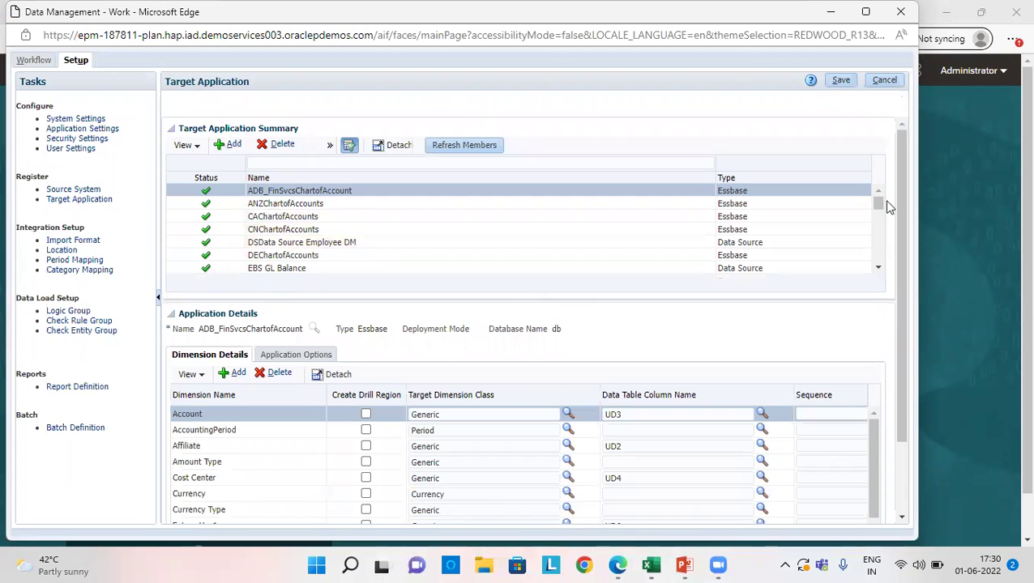
drag(877, 204, 877, 243)
click(878, 268)
click(877, 267)
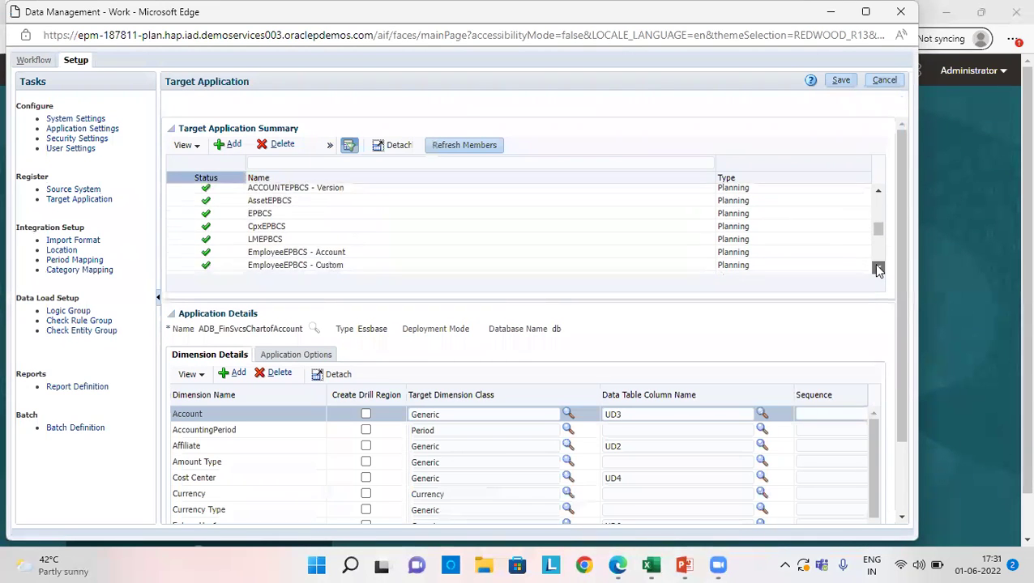
click(878, 270)
click(877, 270)
click(878, 270)
click(877, 270)
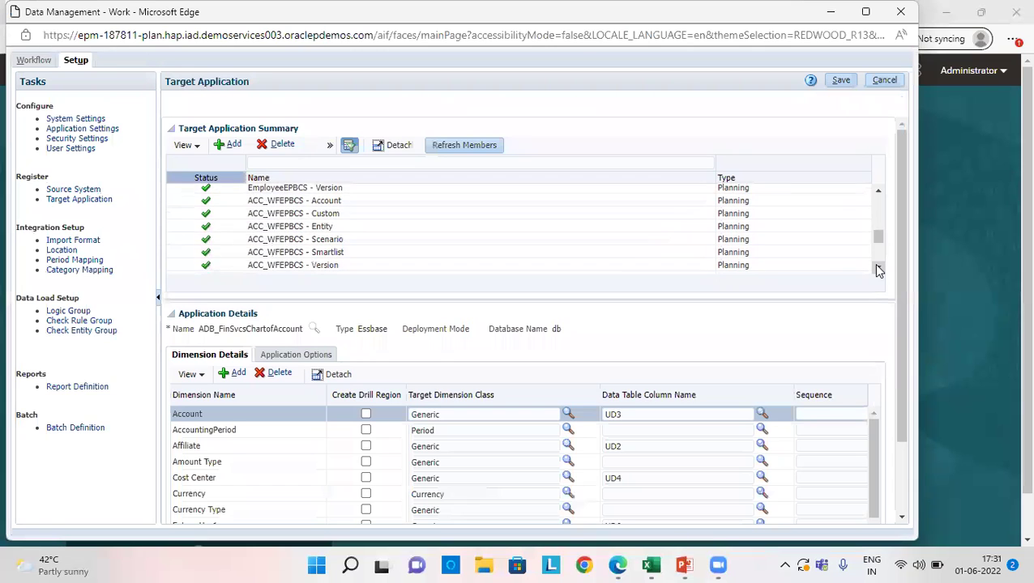
click(877, 270)
click(878, 270)
click(877, 269)
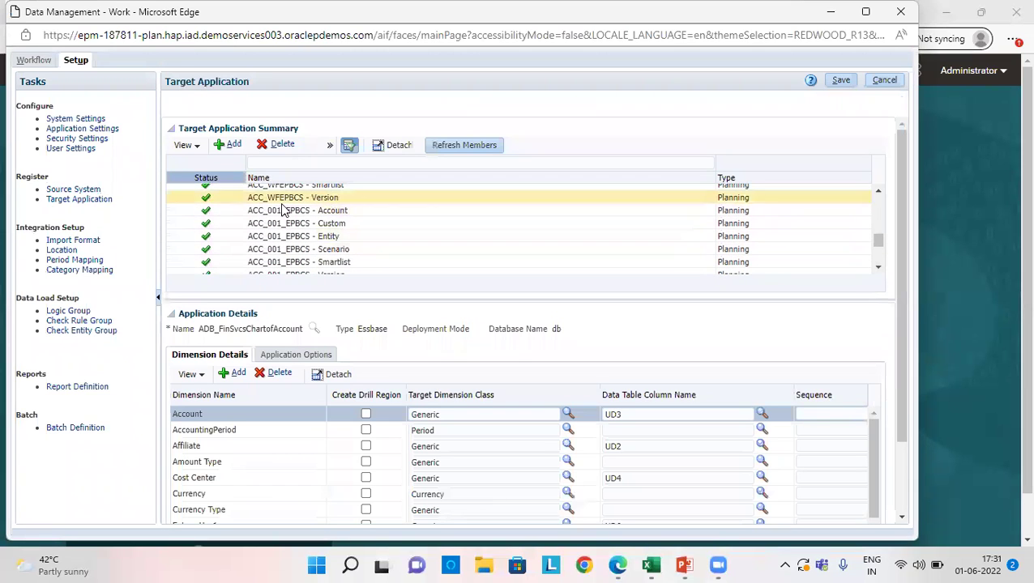
click(418, 212)
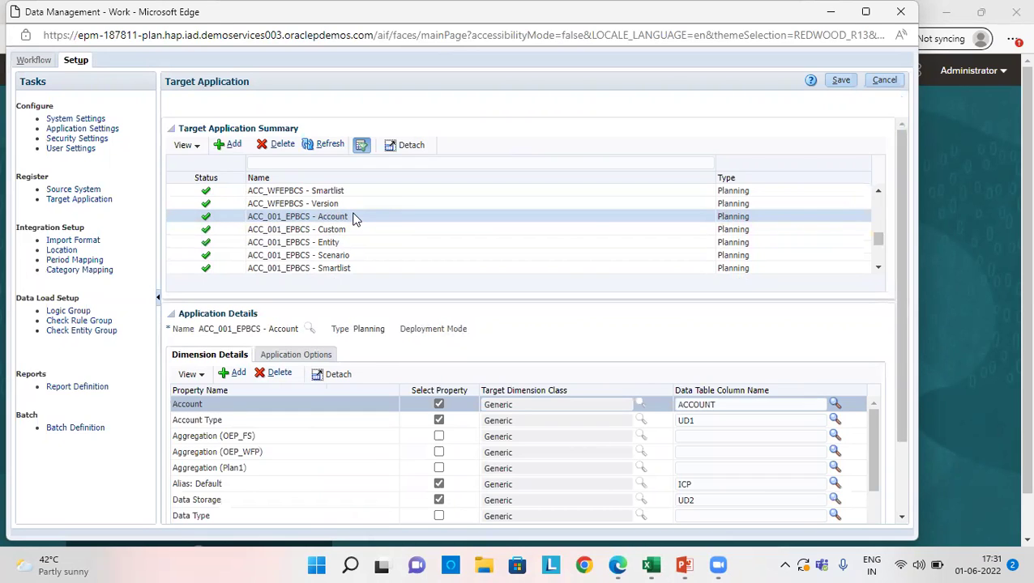
click(229, 146)
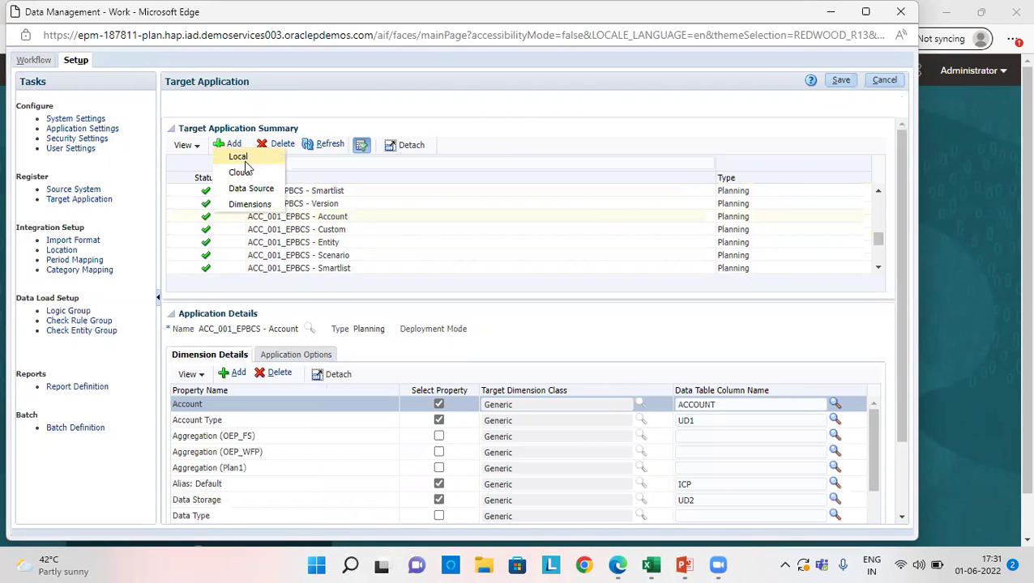
click(247, 205)
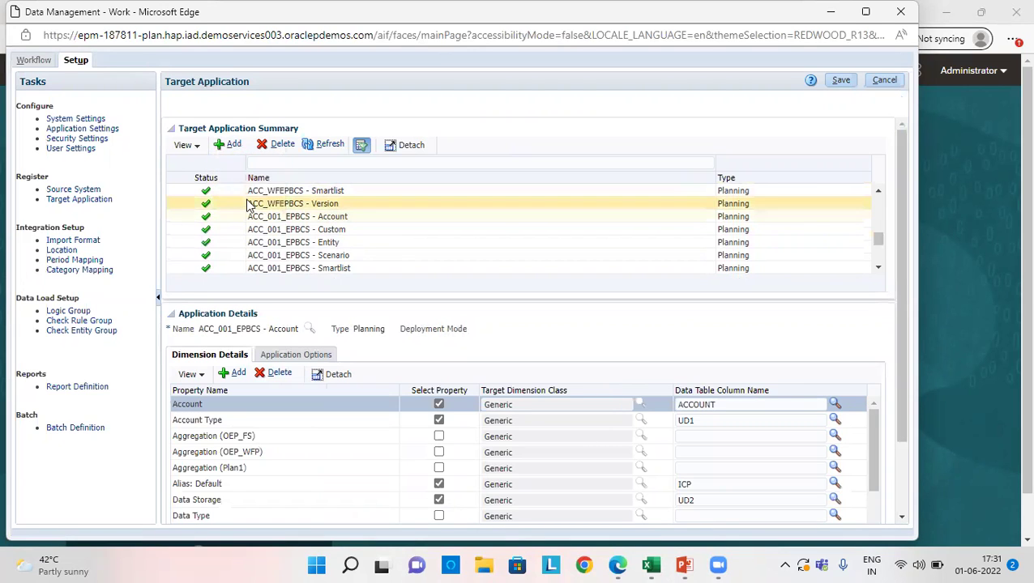
click(461, 285)
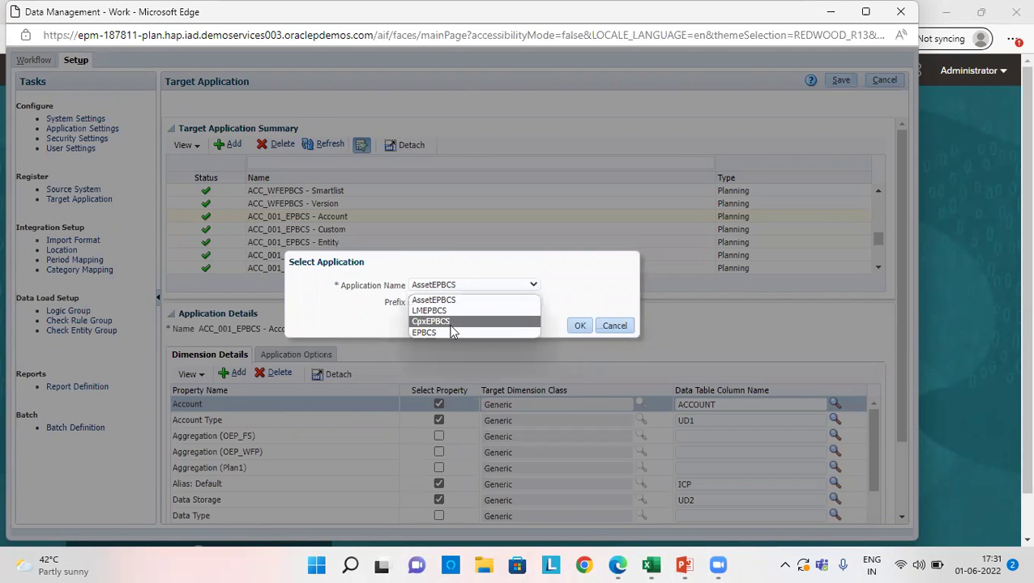
click(448, 331)
click(457, 301)
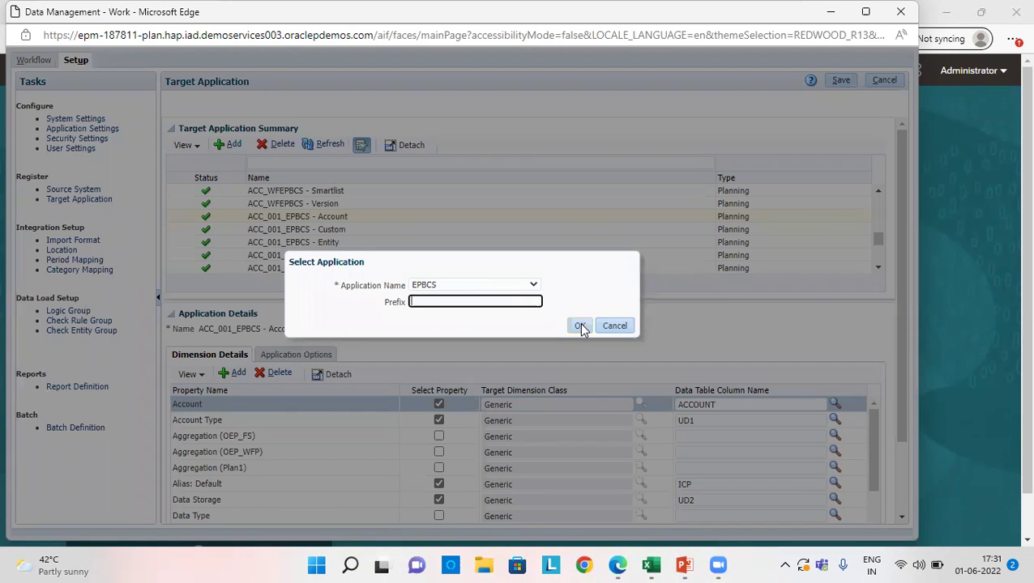
click(620, 327)
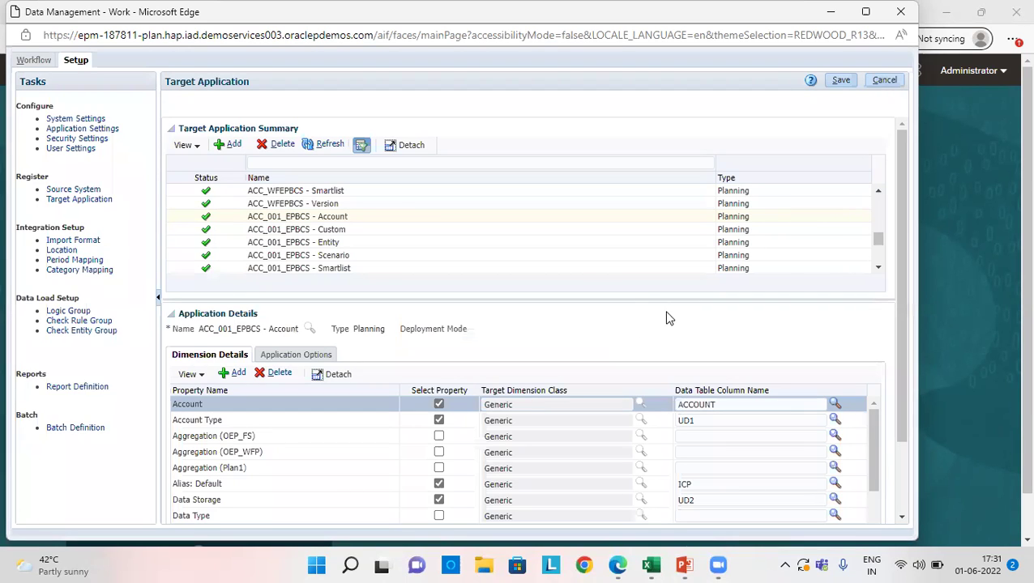
click(325, 217)
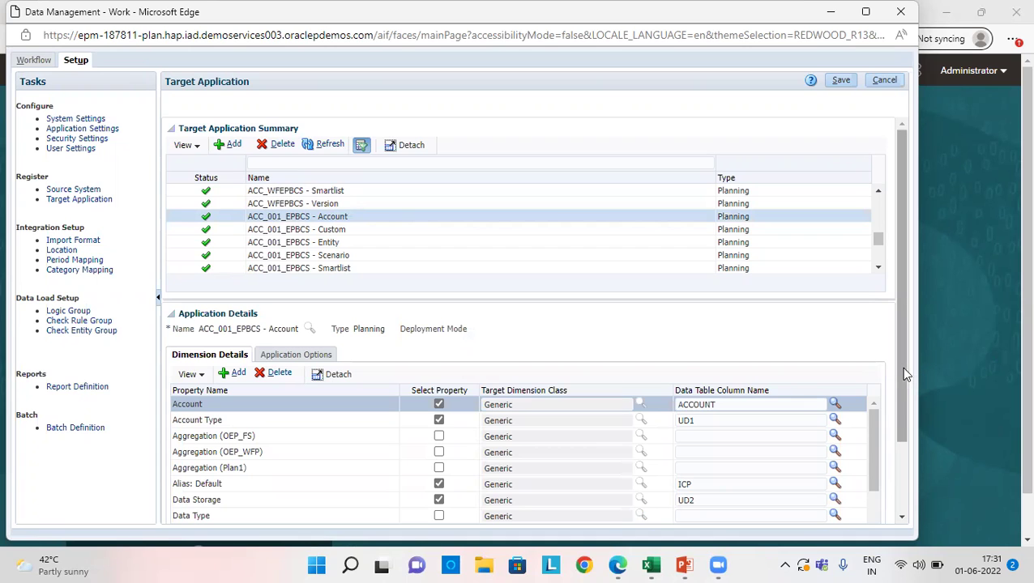
drag(905, 374, 909, 466)
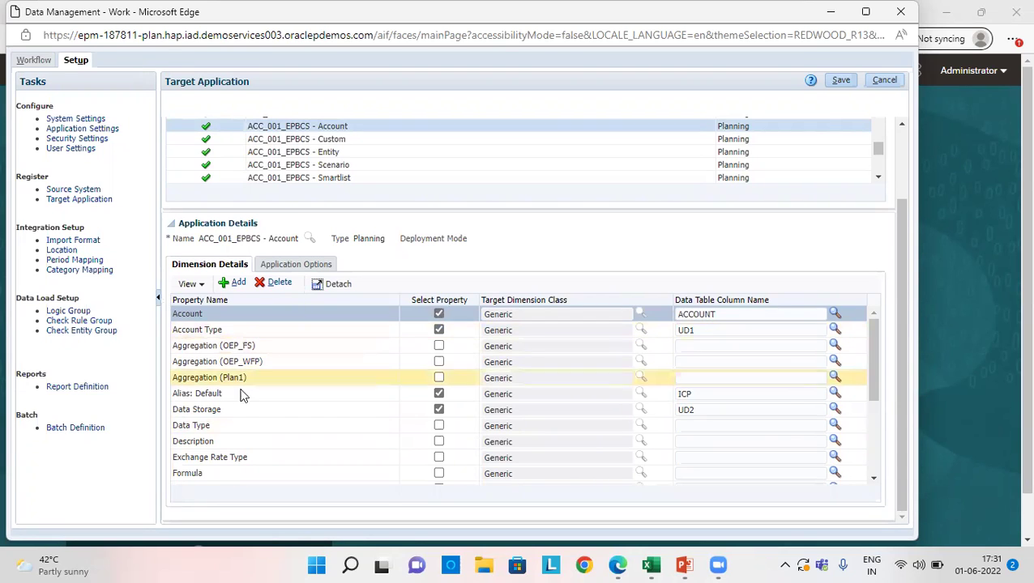
scroll(285, 413, down, 4)
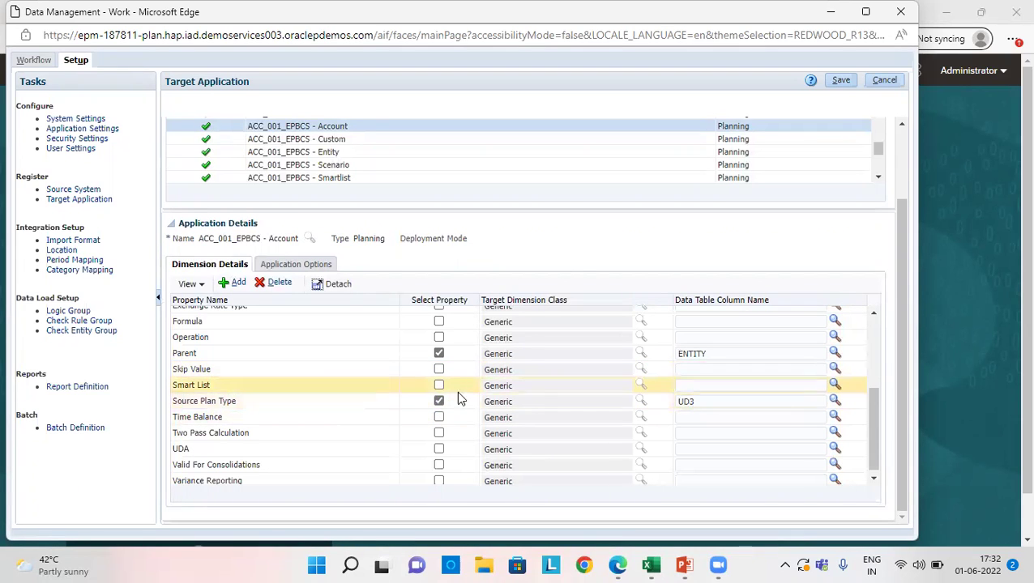
scroll(318, 387, up, 6)
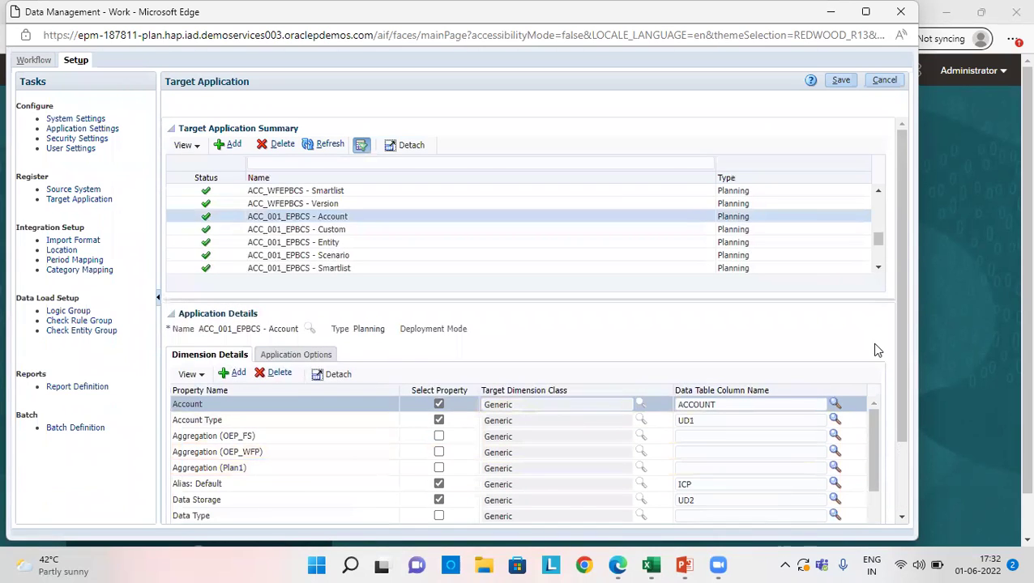
- Glance at the WF_ACC001 workbook, then minimize Excel to return to the ACC_001_EPBCS - Account settings
click(653, 565)
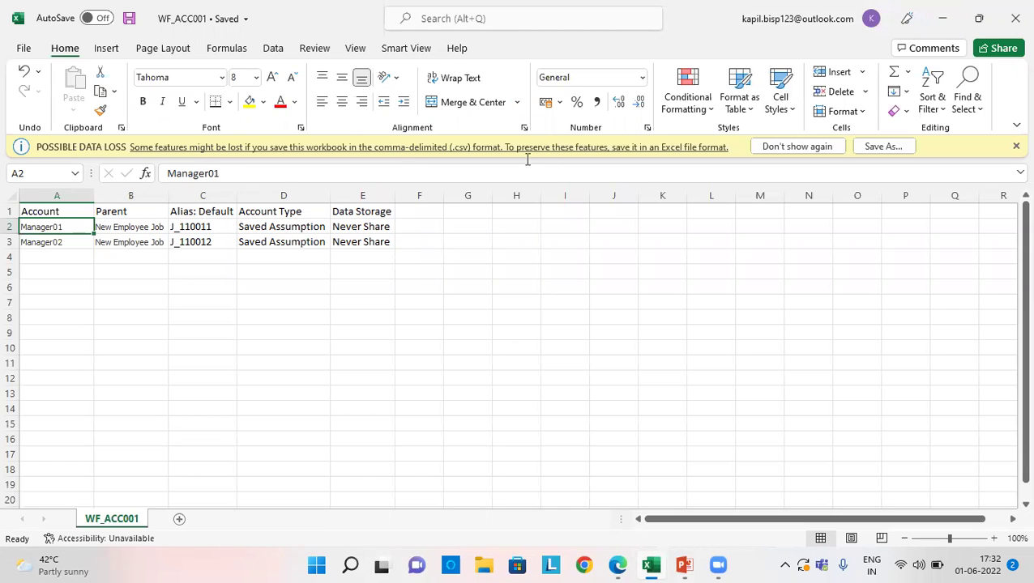
click(940, 18)
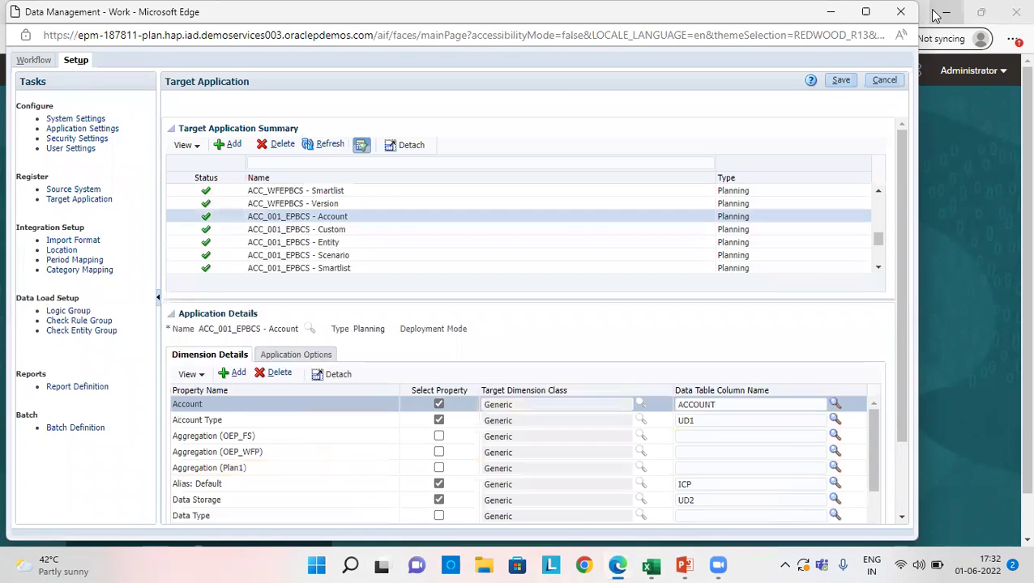
- Open Import Format, review ACC_WF001_IMF, and add a new import format row
click(77, 240)
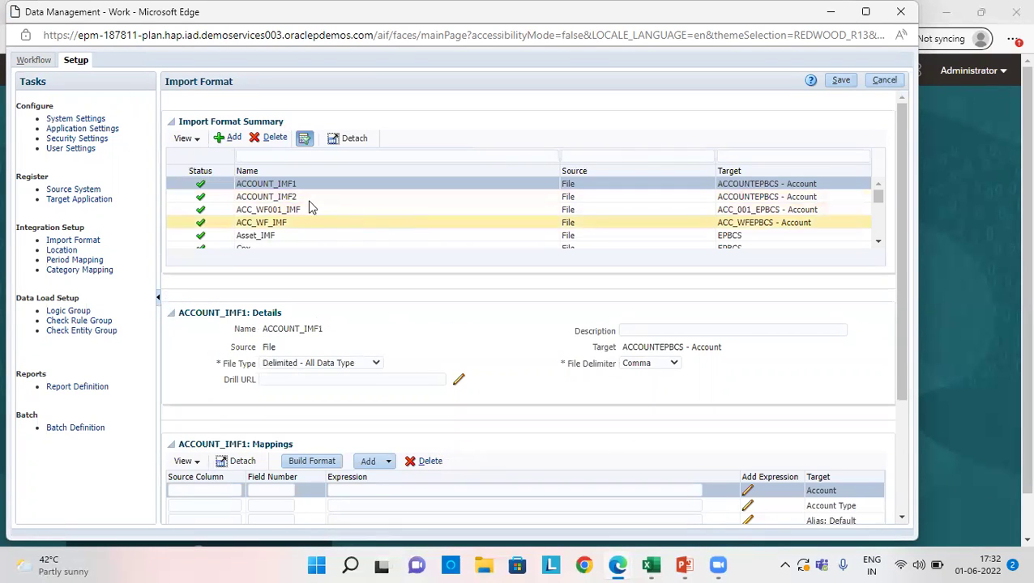
click(300, 208)
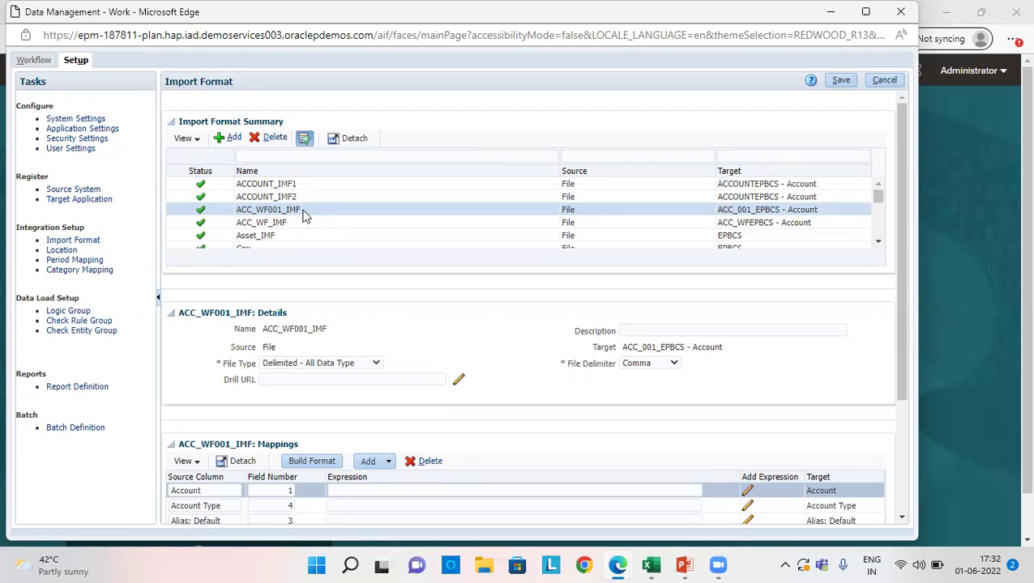
click(232, 140)
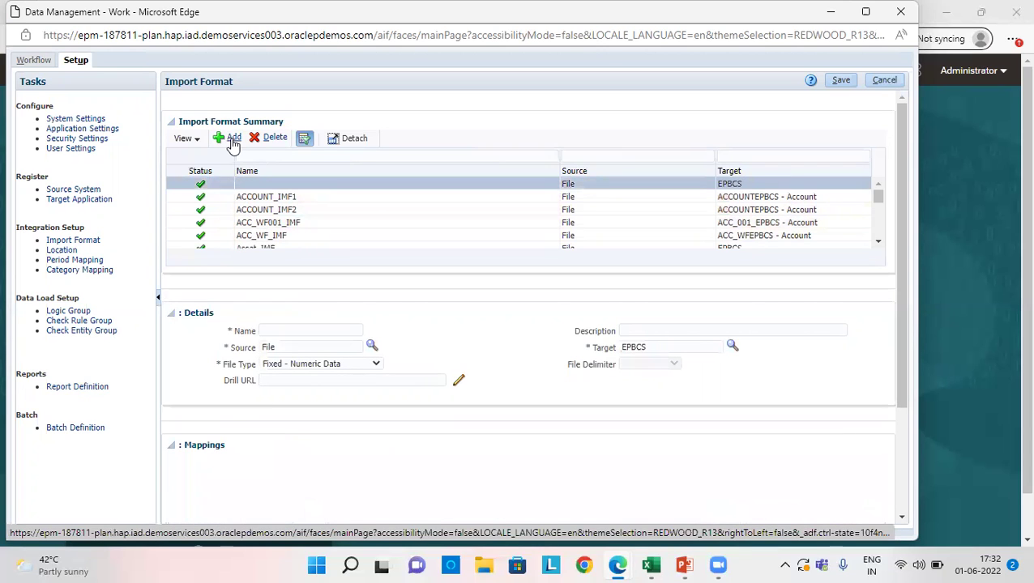
click(290, 331)
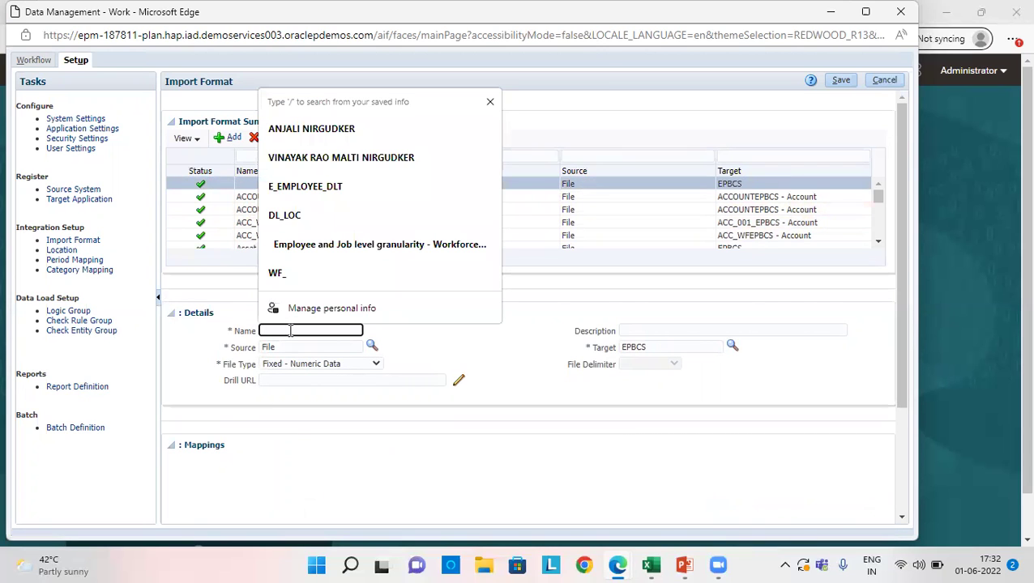
- Browse the File Type options and target application list without choosing, leaving the name blank
click(334, 364)
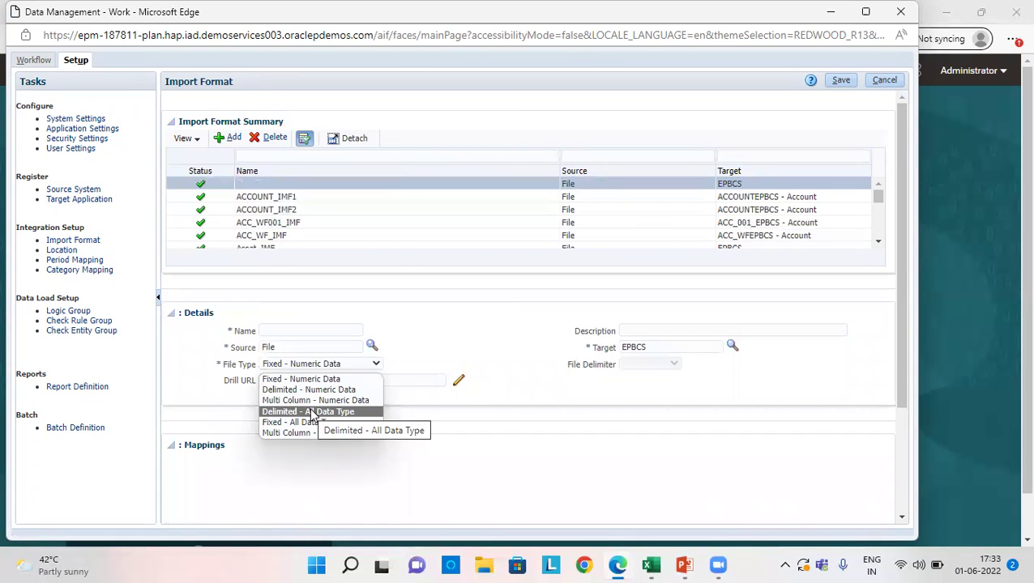
click(737, 349)
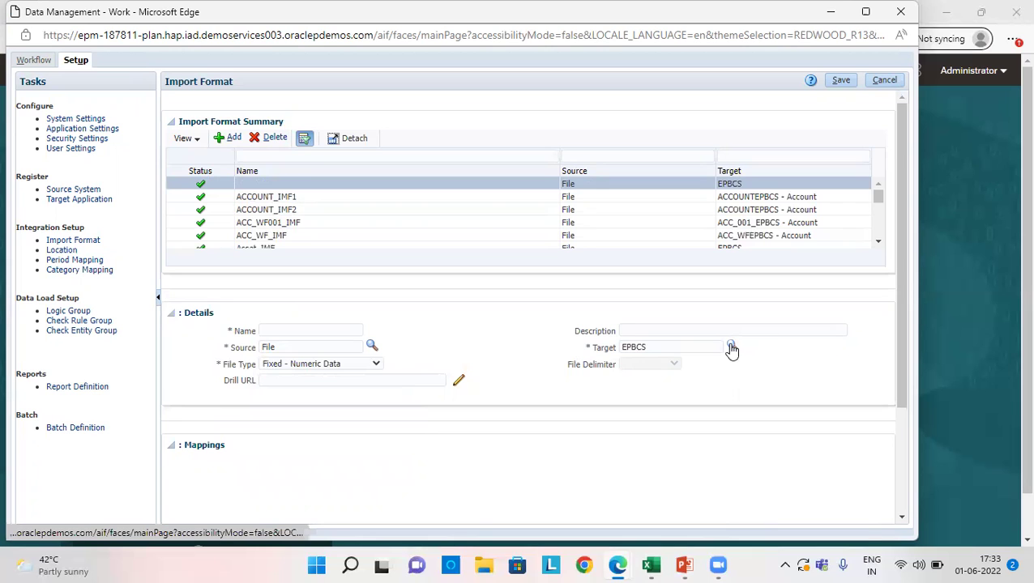
click(732, 349)
click(640, 200)
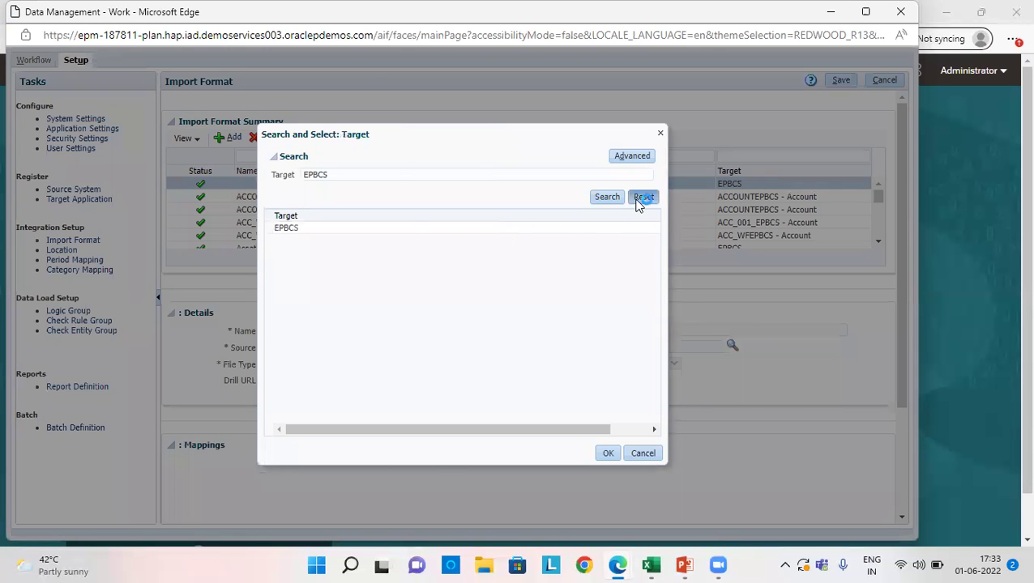
click(613, 203)
scroll(502, 308, down, 8)
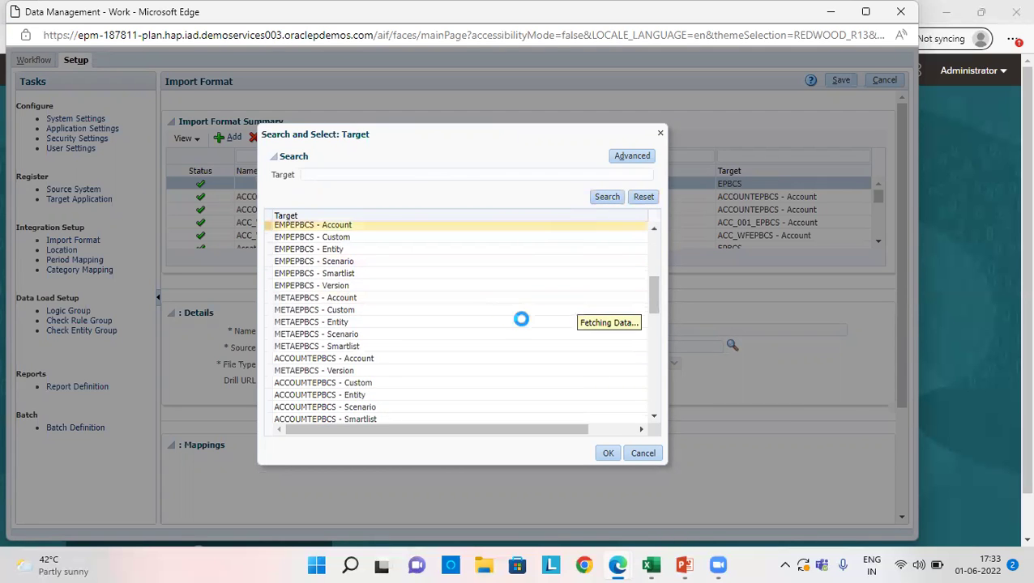
click(631, 453)
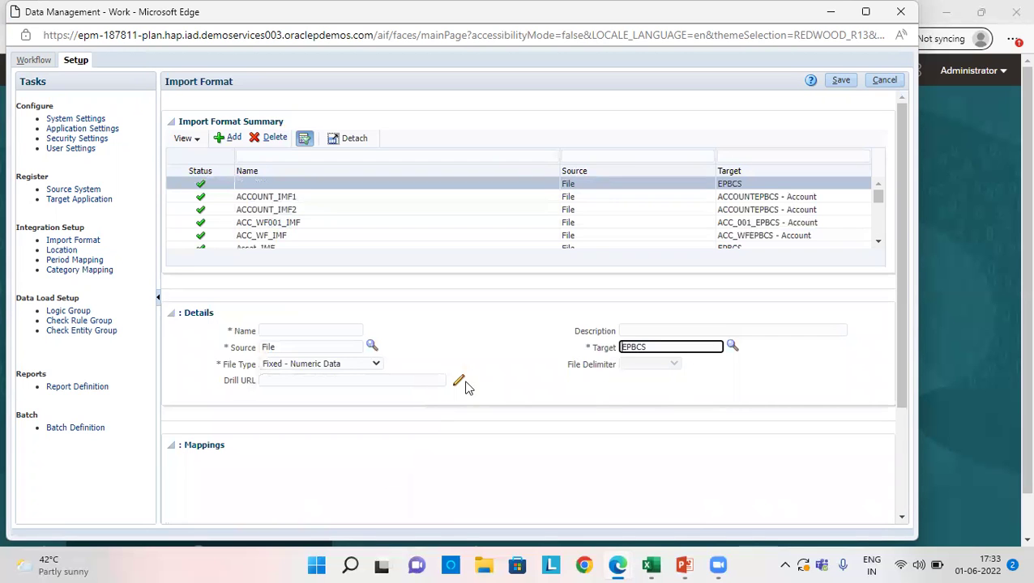
click(317, 216)
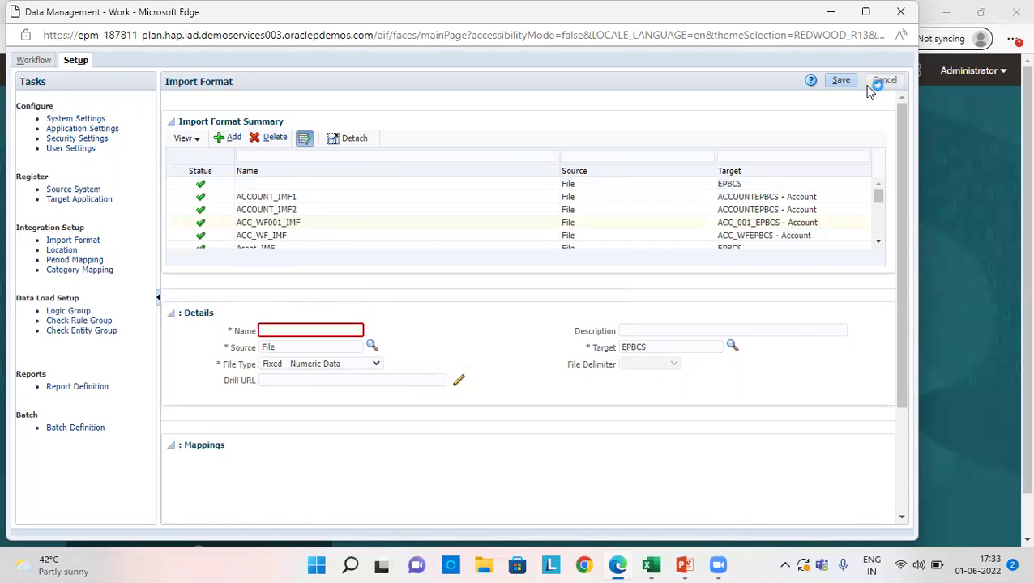
- Switch to ACCOUNT_IMF1, save, and review its mappings: Account 1, Parent 2, Account Type 4
click(263, 233)
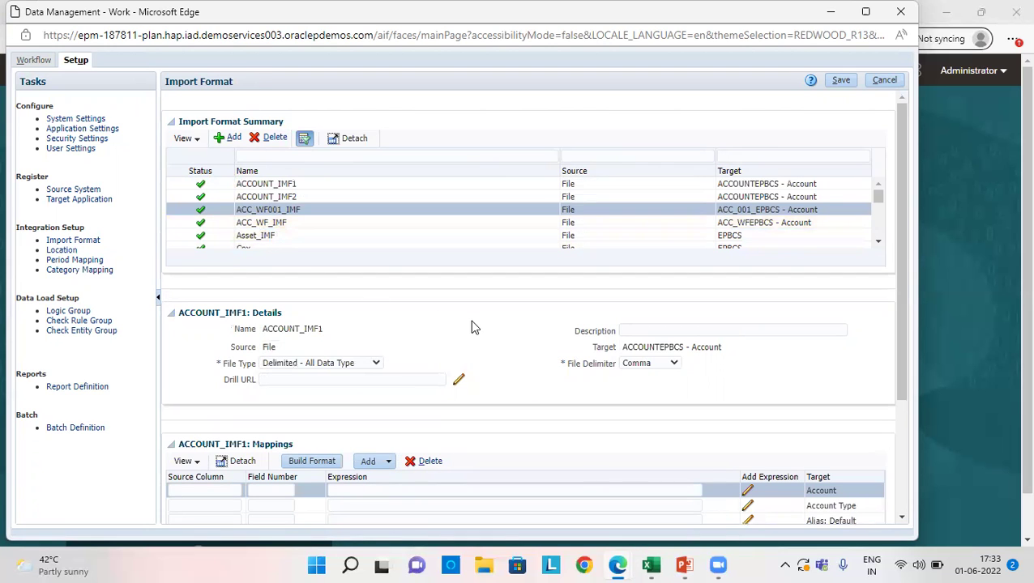
scroll(470, 320, down, 2)
scroll(319, 215, up, 2)
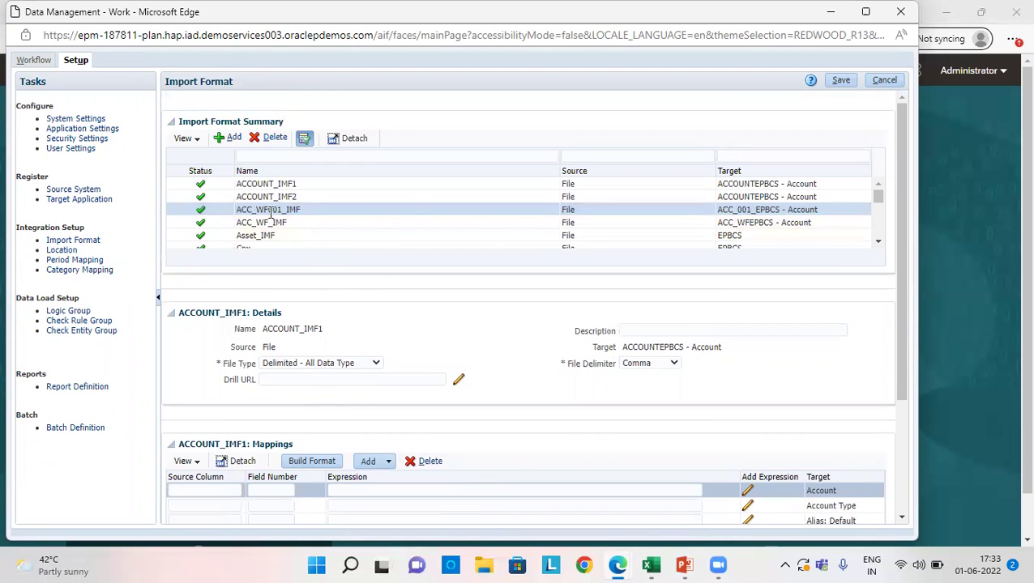
click(843, 80)
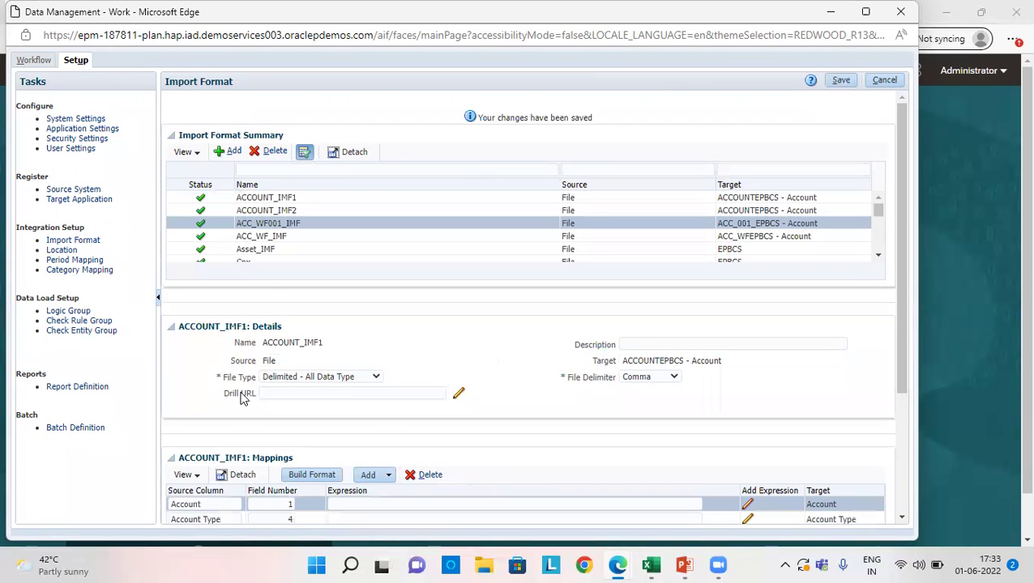
scroll(387, 370, down, 3)
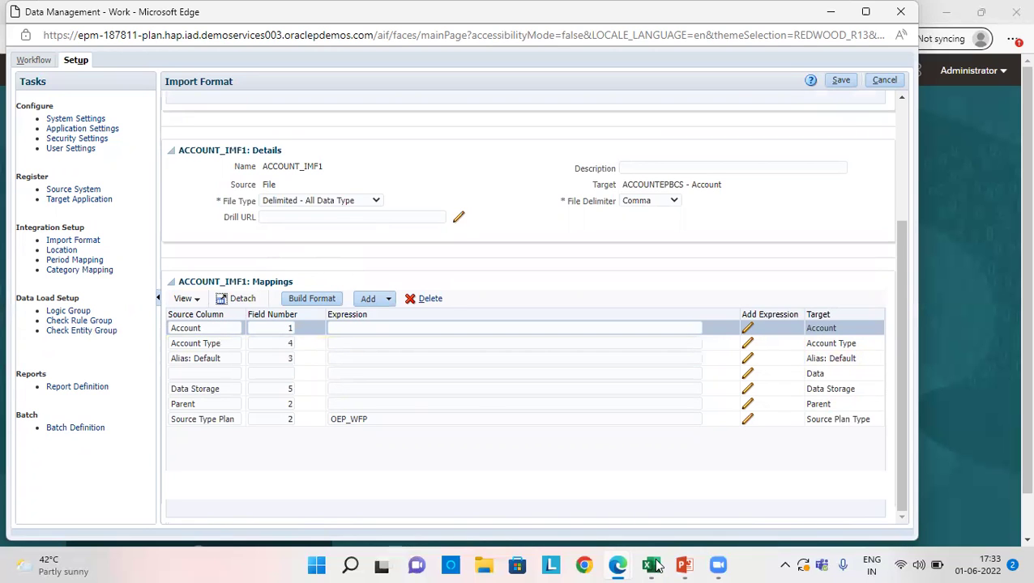
- Check the WF_ACC001 CSV column order in Excel, then minimize it to return to Data Management
click(657, 496)
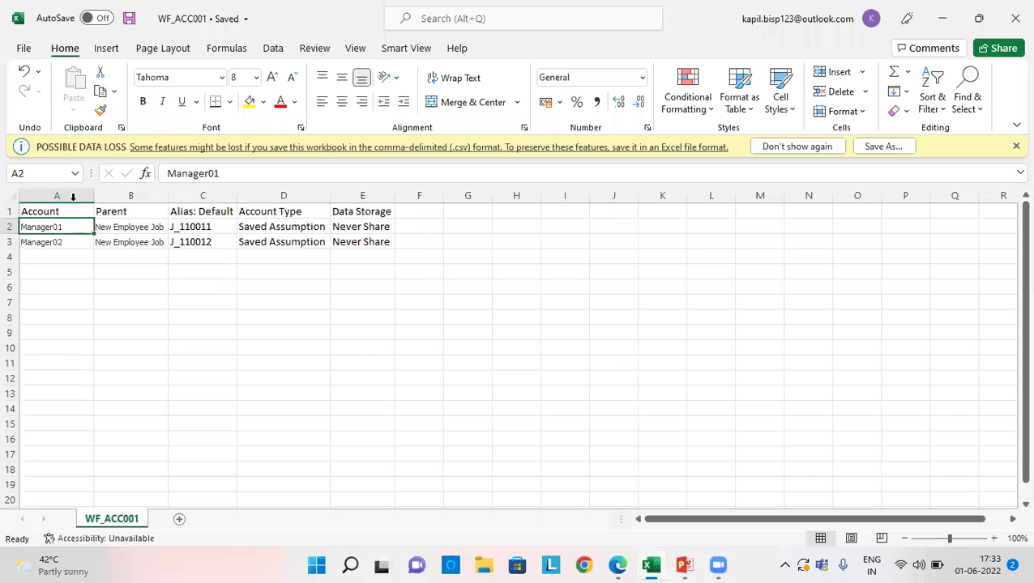
click(942, 18)
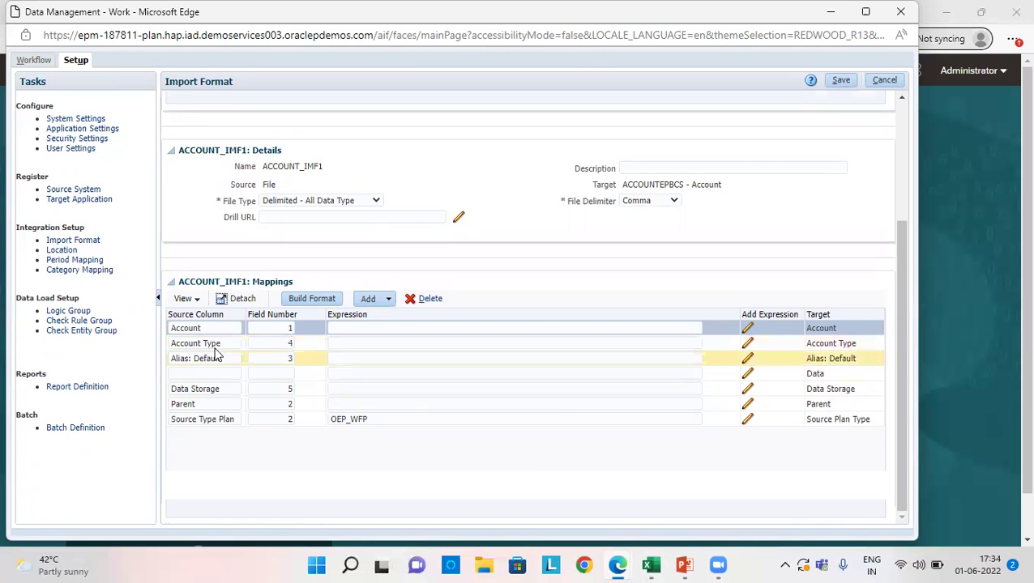
- Set ACCOUNT_IMF1's Account Type field number to 4, verify Source Type Plan is OEP_WFP, and save
click(291, 340)
text(4)
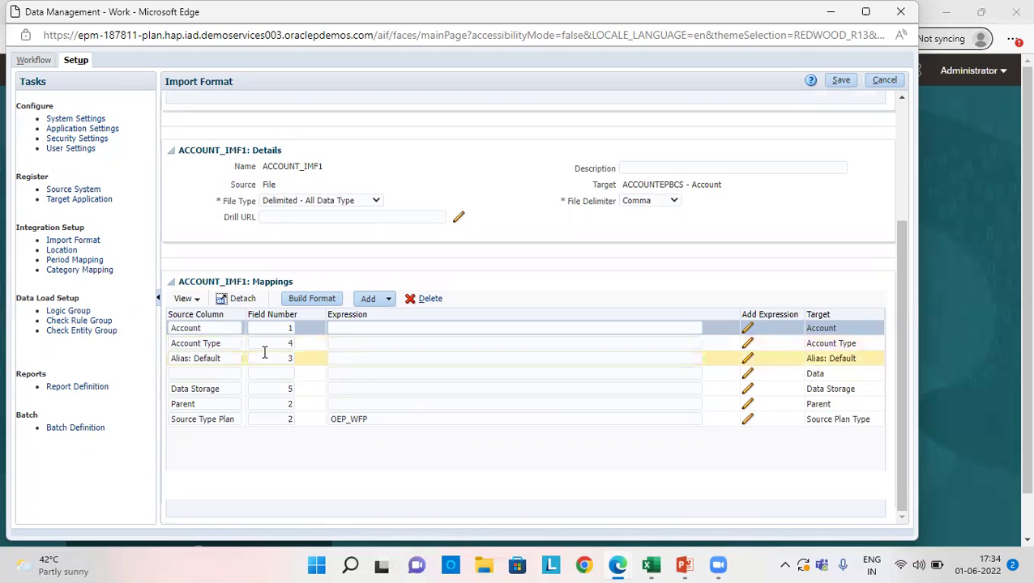
click(293, 422)
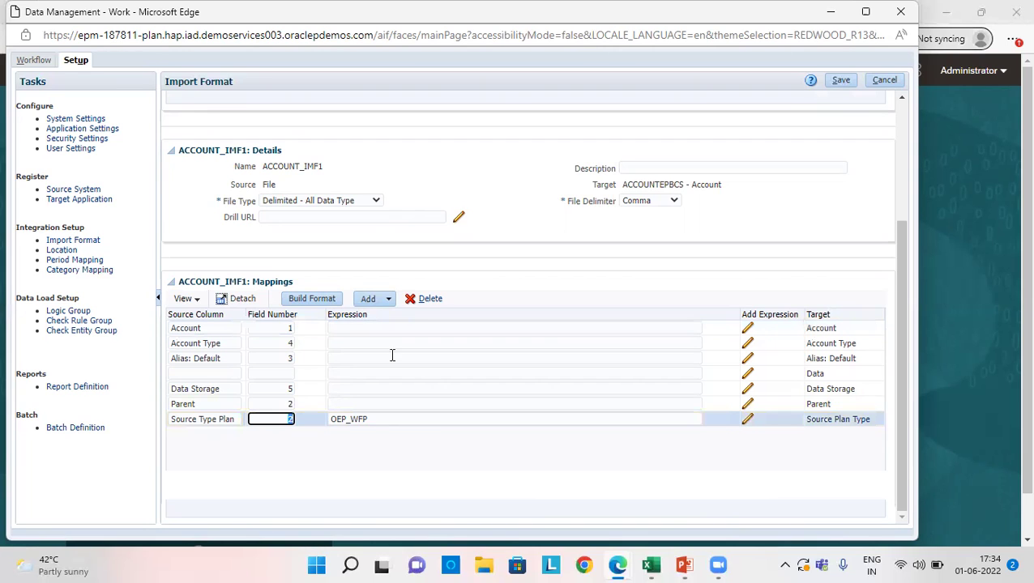
click(372, 420)
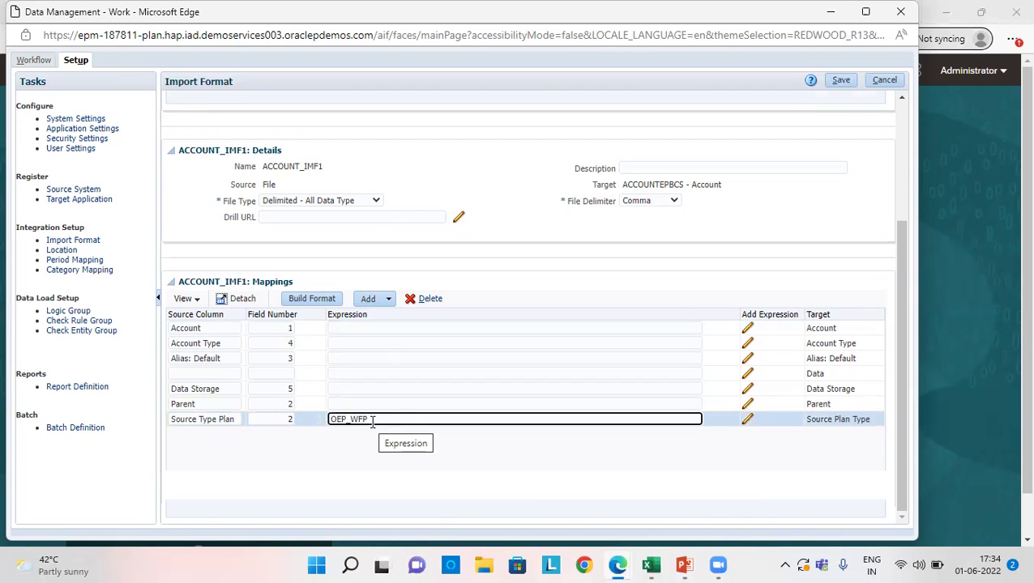
click(841, 81)
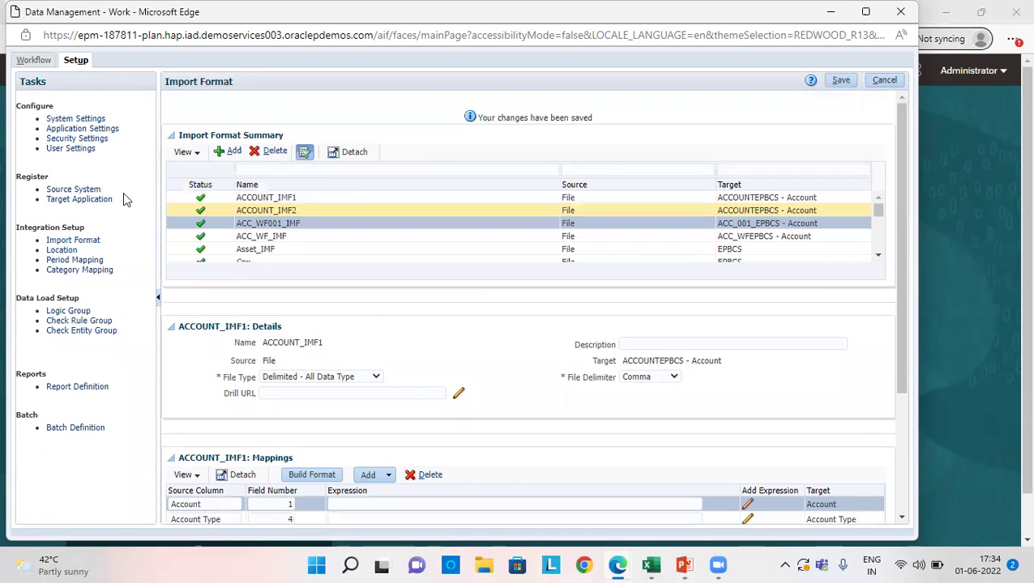
- Open Location setup and begin a new location entry, touching its name and import format fields
click(62, 251)
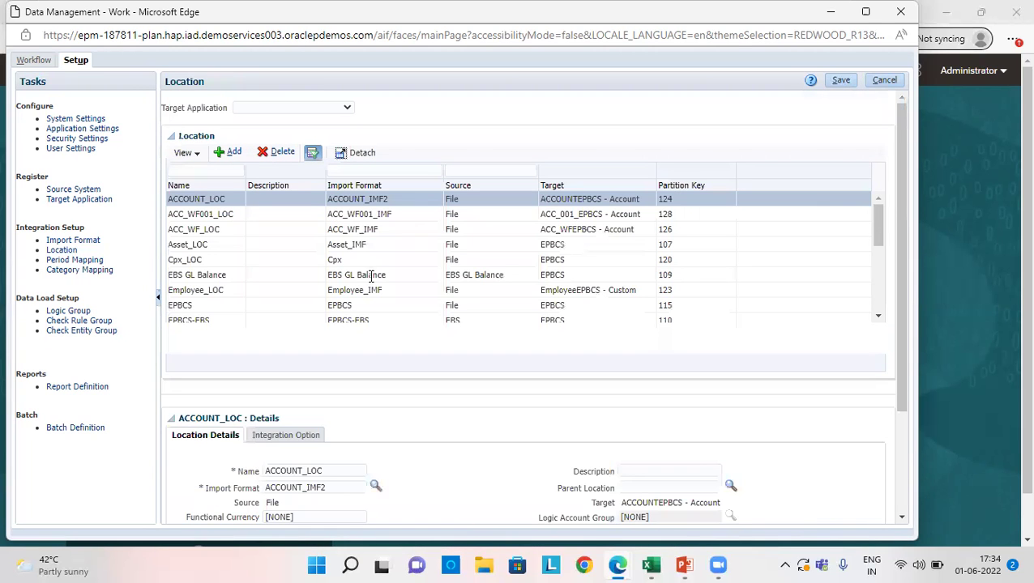
click(230, 154)
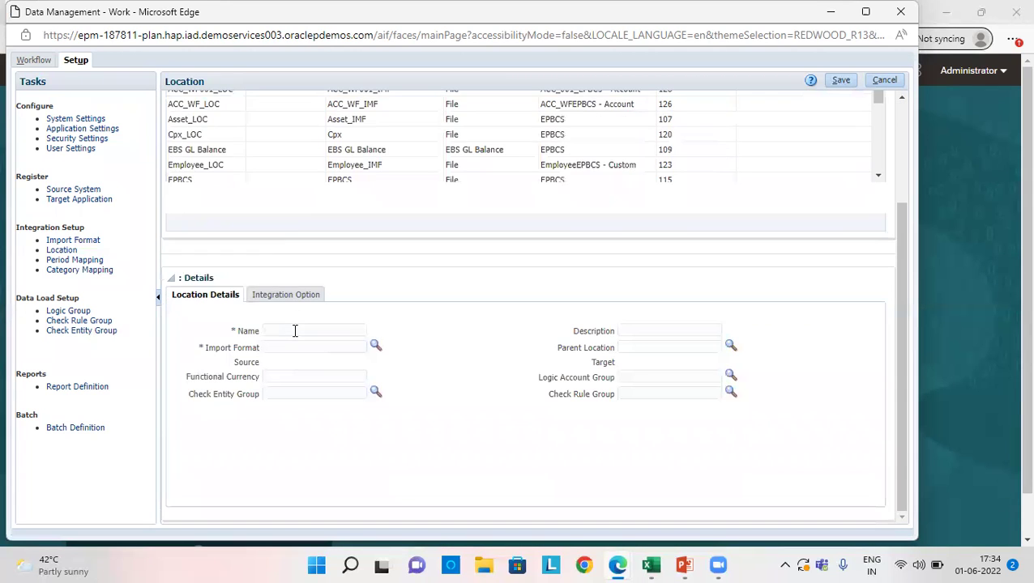
click(295, 330)
click(293, 347)
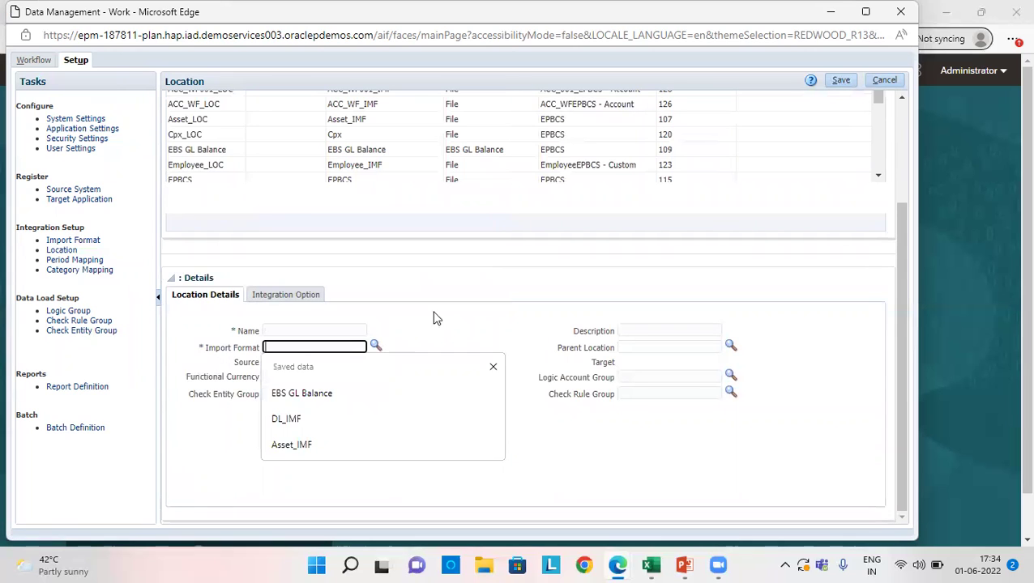
click(435, 318)
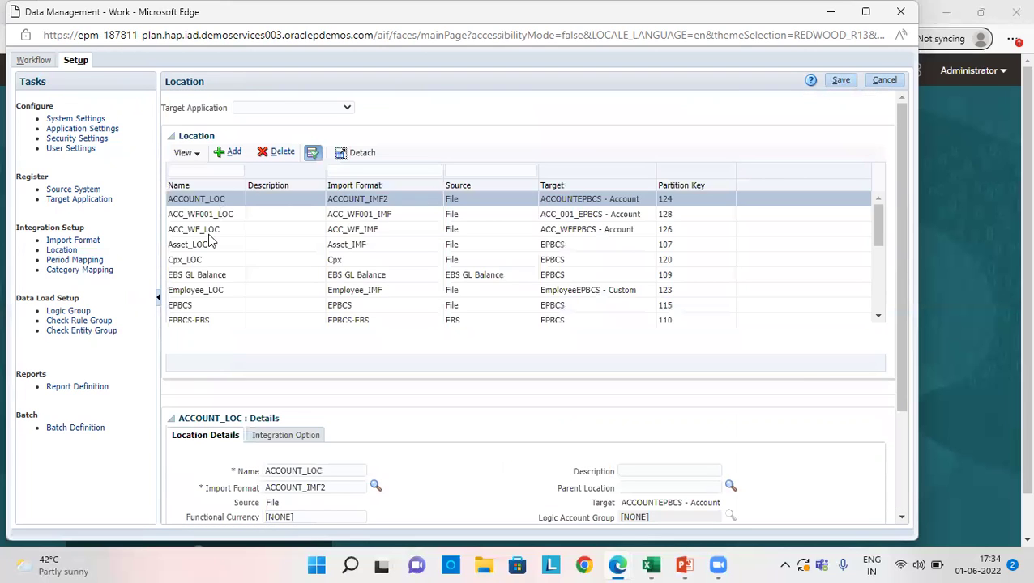
- Review ACC_WF_LOC: import format ACC_WF_IMF, source File, target ACC_WFEPBCS - Account
click(219, 233)
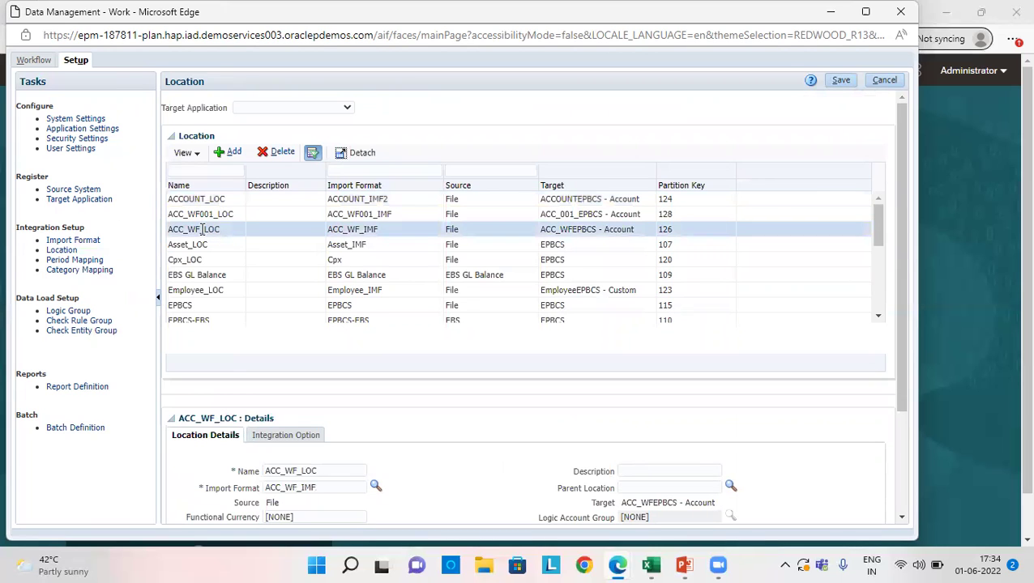
scroll(518, 285, down, 2)
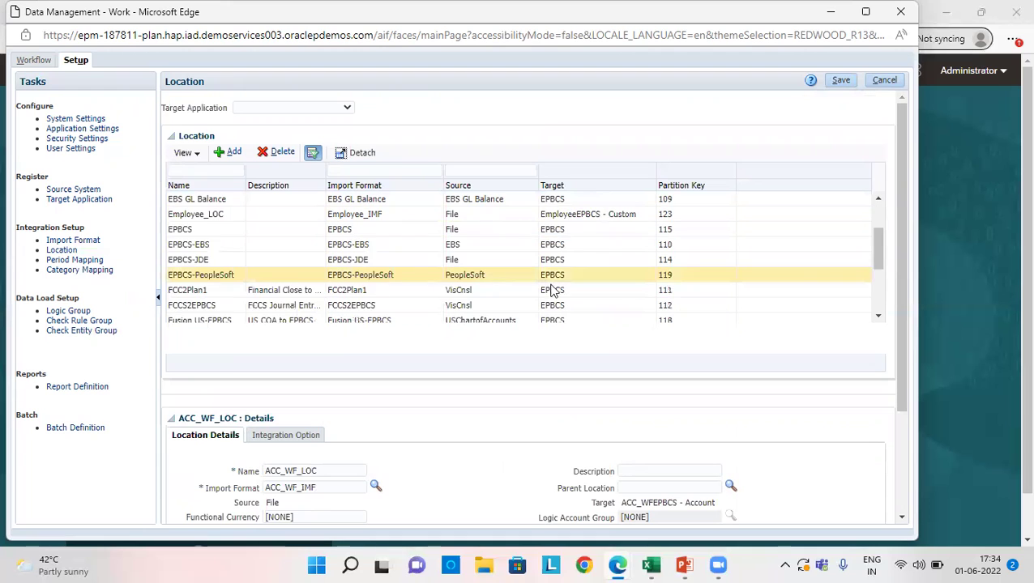
scroll(875, 272, down, 2)
scroll(391, 203, up, 1)
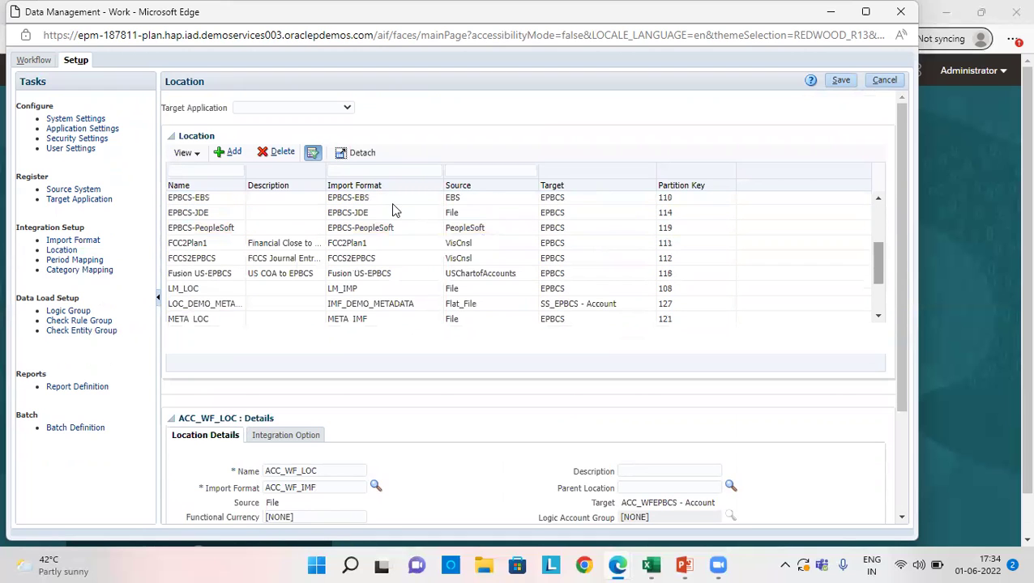
click(237, 259)
click(260, 241)
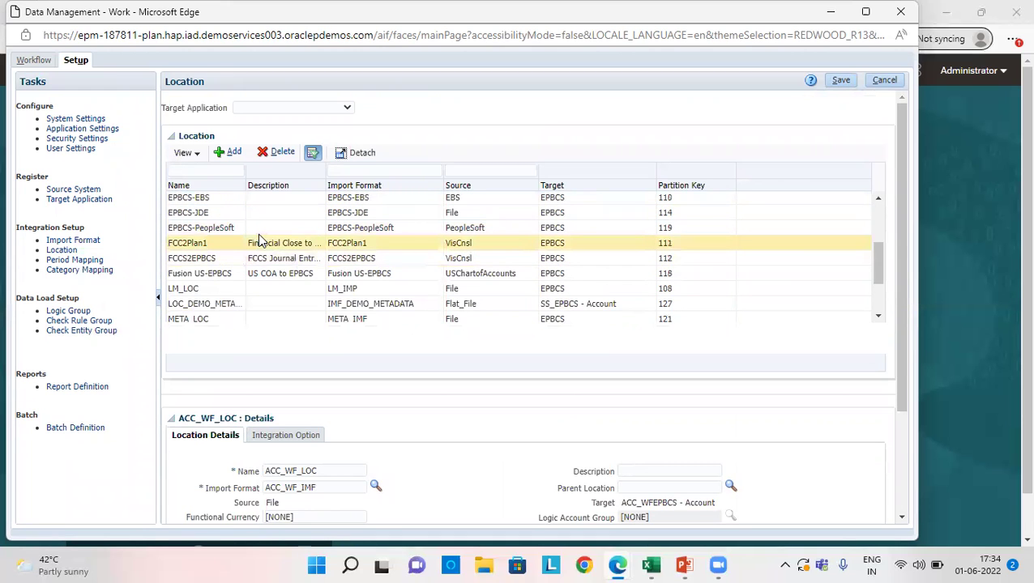
click(519, 230)
click(870, 273)
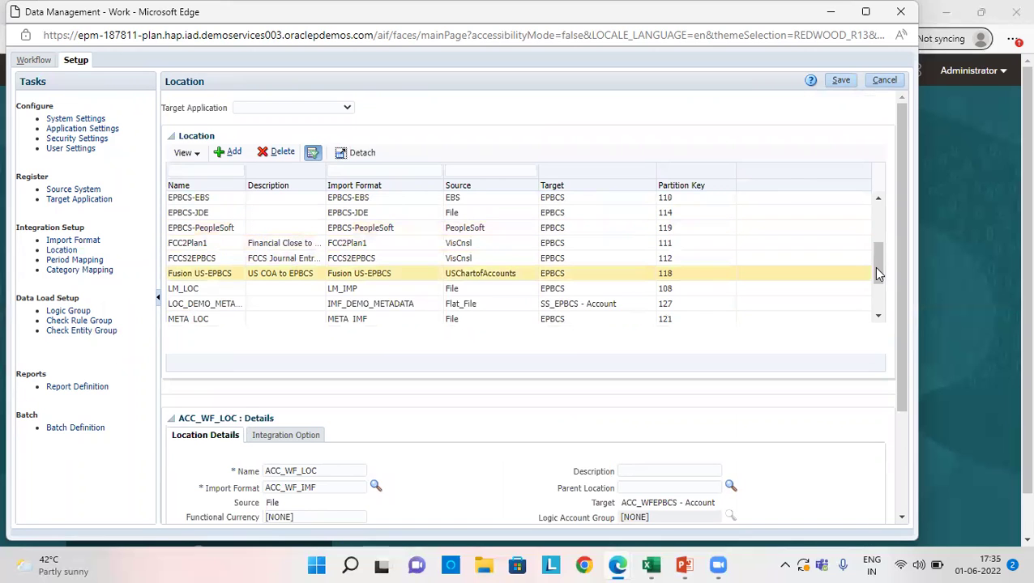
scroll(880, 269, up, 1)
scroll(263, 265, up, 4)
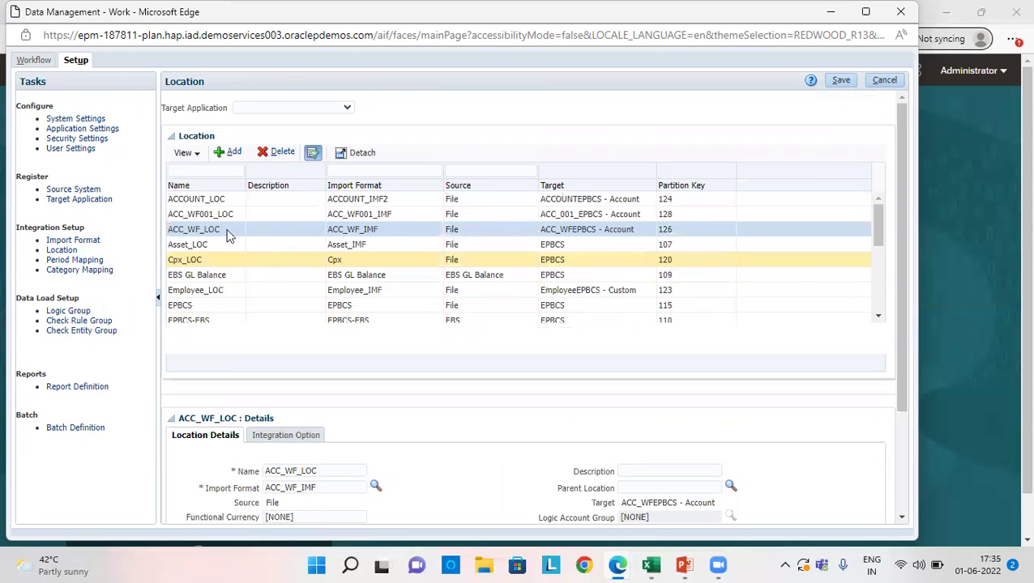
scroll(903, 438, down, 1)
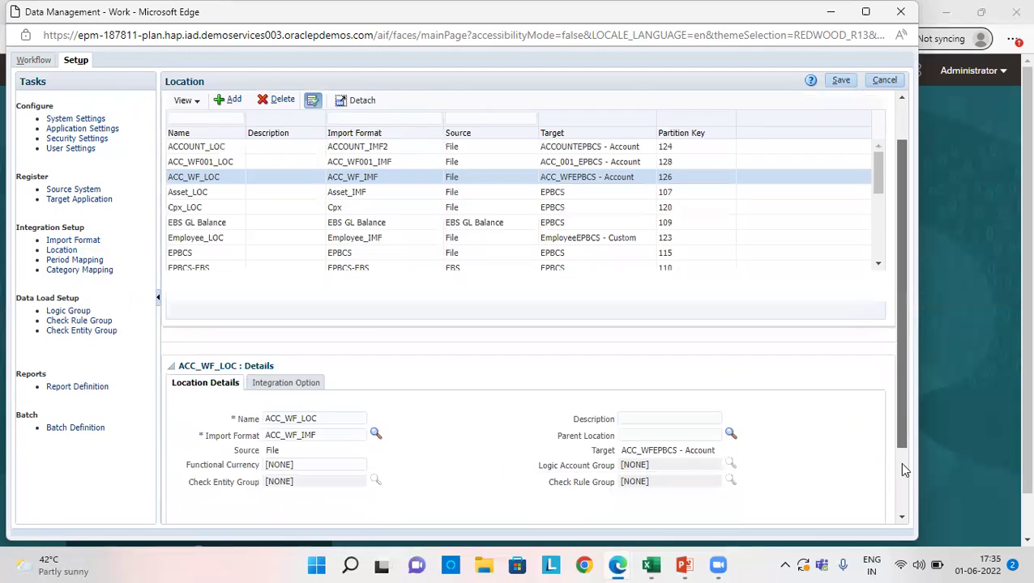
scroll(160, 158, down, 2)
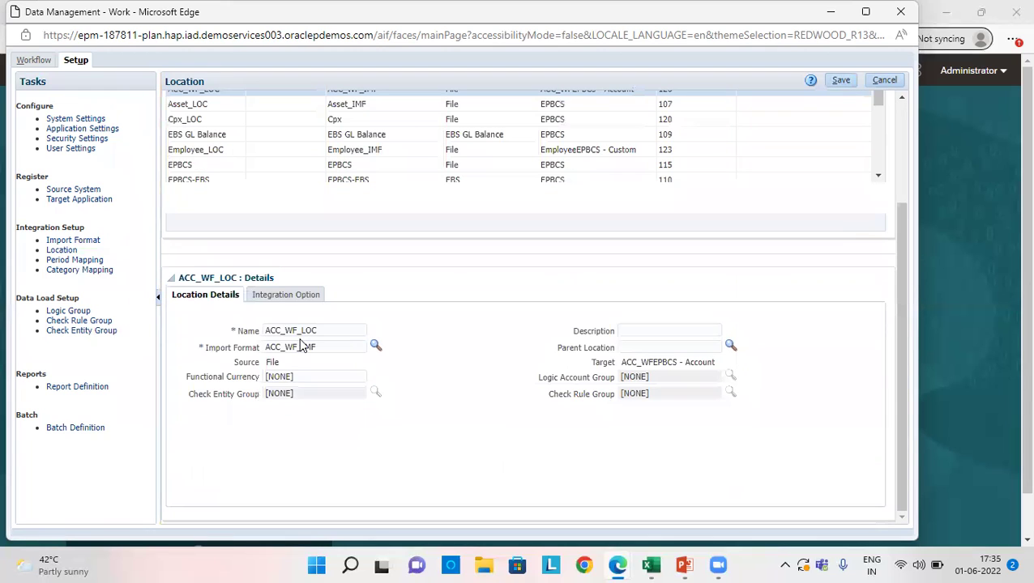
- In Data Load Mapping, pick location ACC_WF_LOC from the search and enter category Actual for Jan-16
click(37, 61)
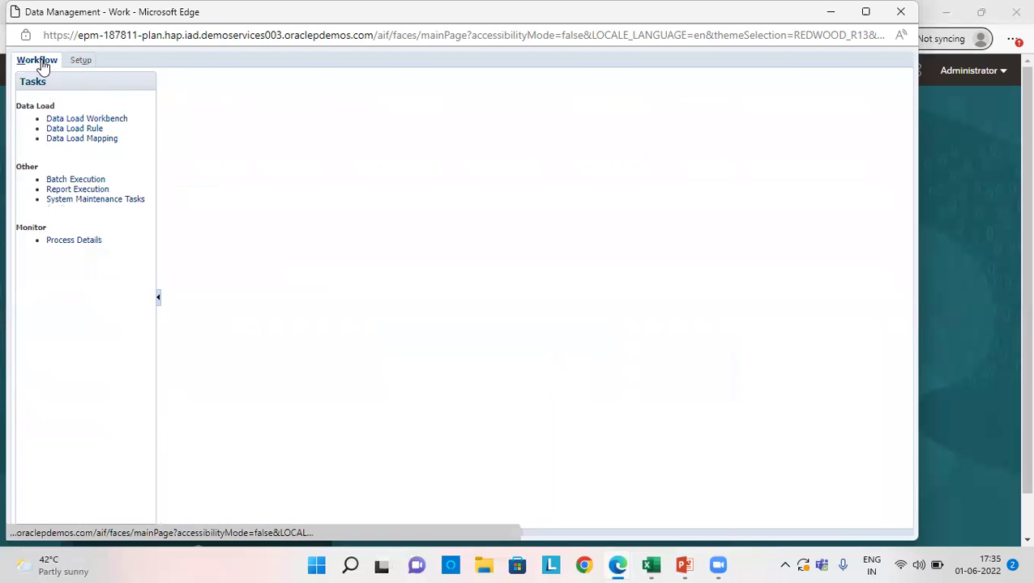
click(95, 138)
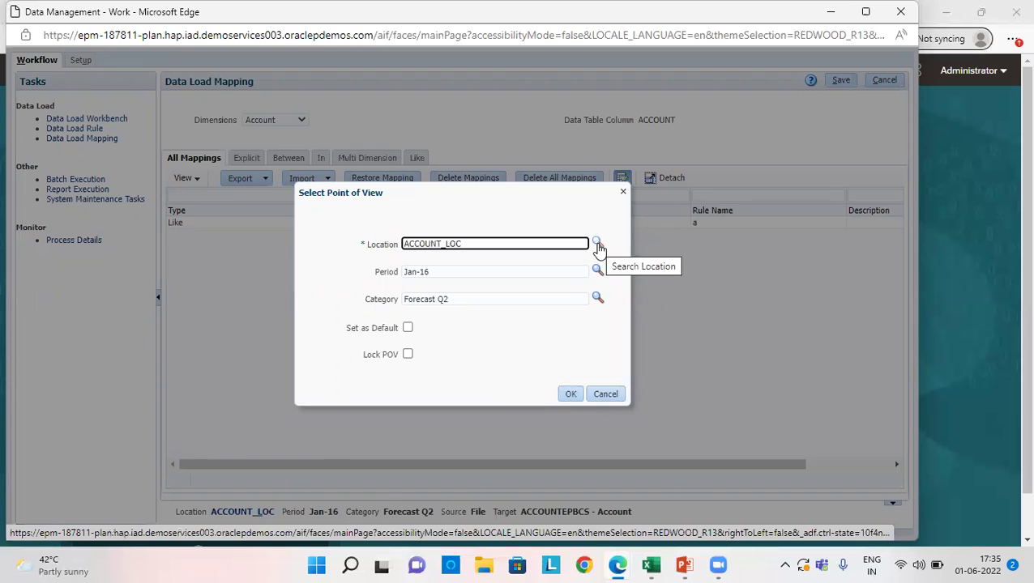
click(598, 244)
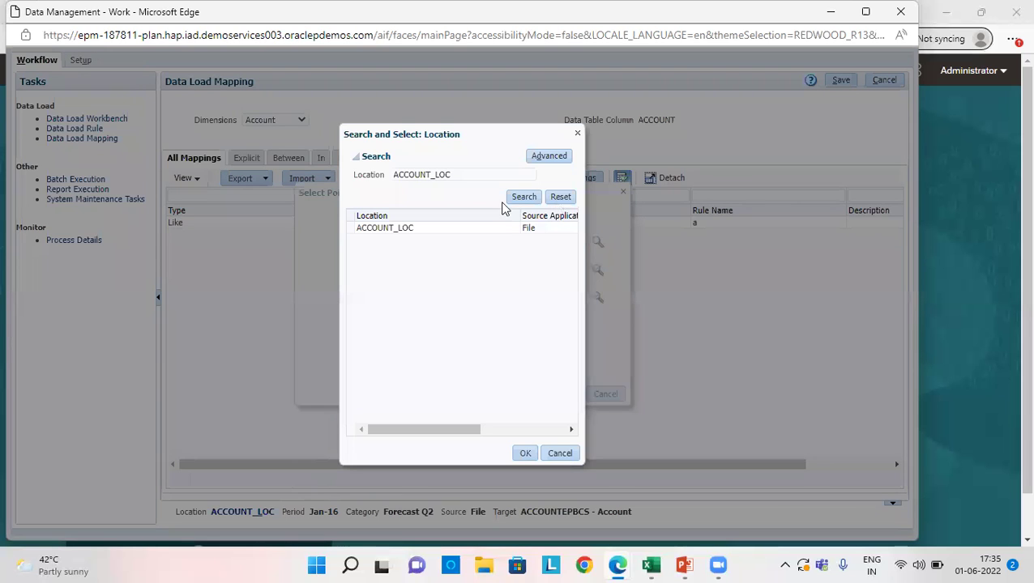
click(518, 197)
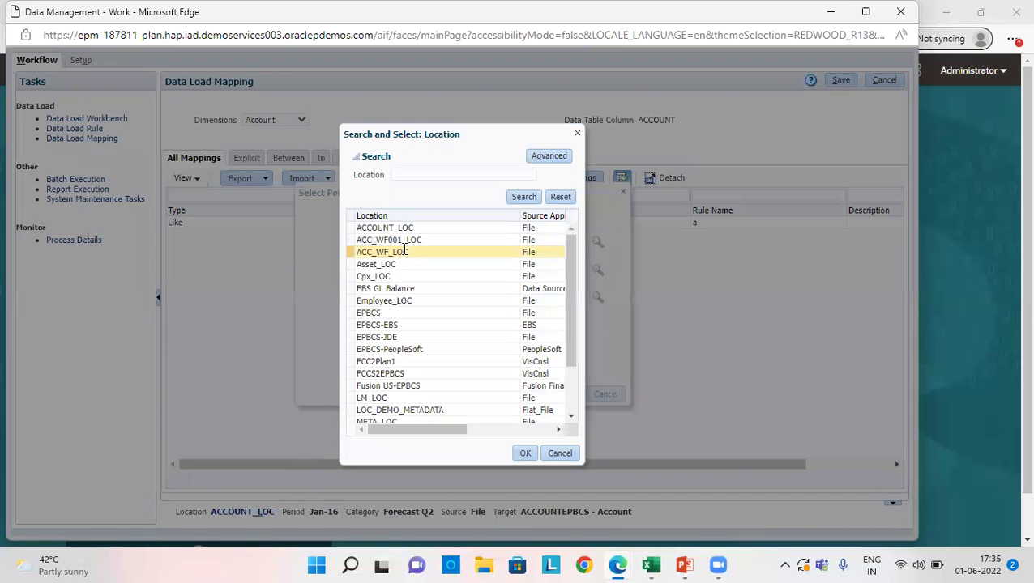
click(406, 253)
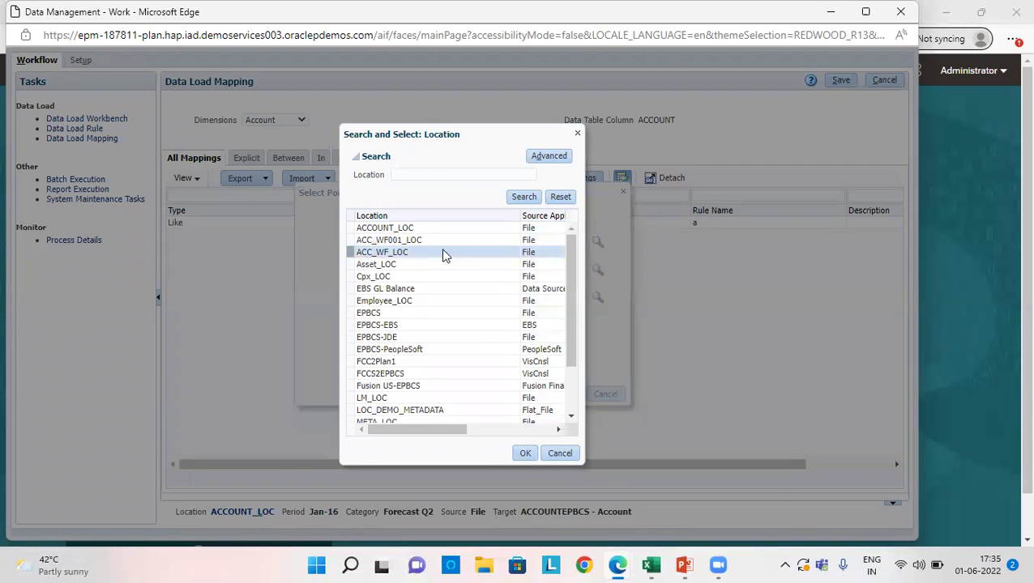
click(525, 453)
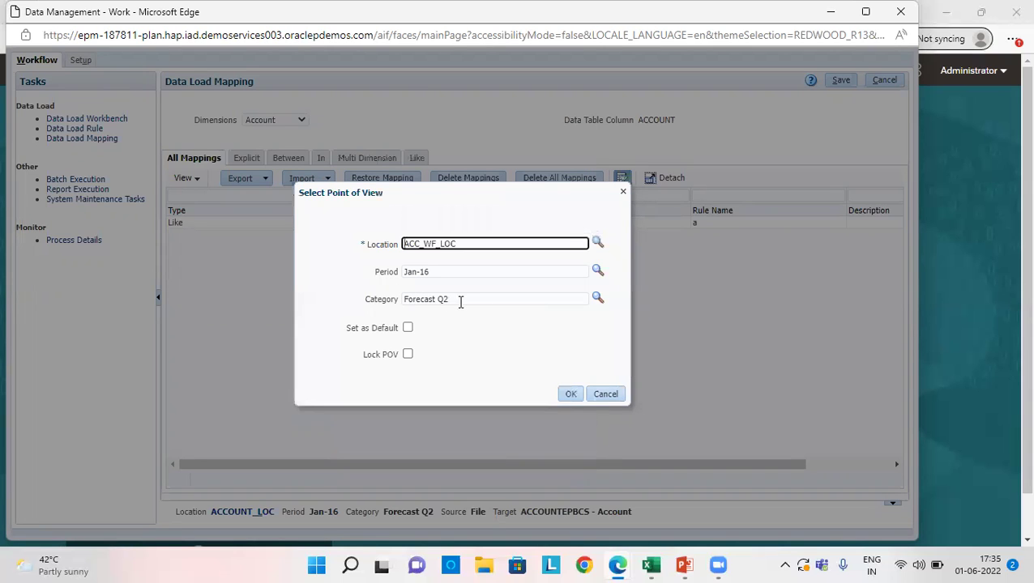
key(Tab)
key(Tab)
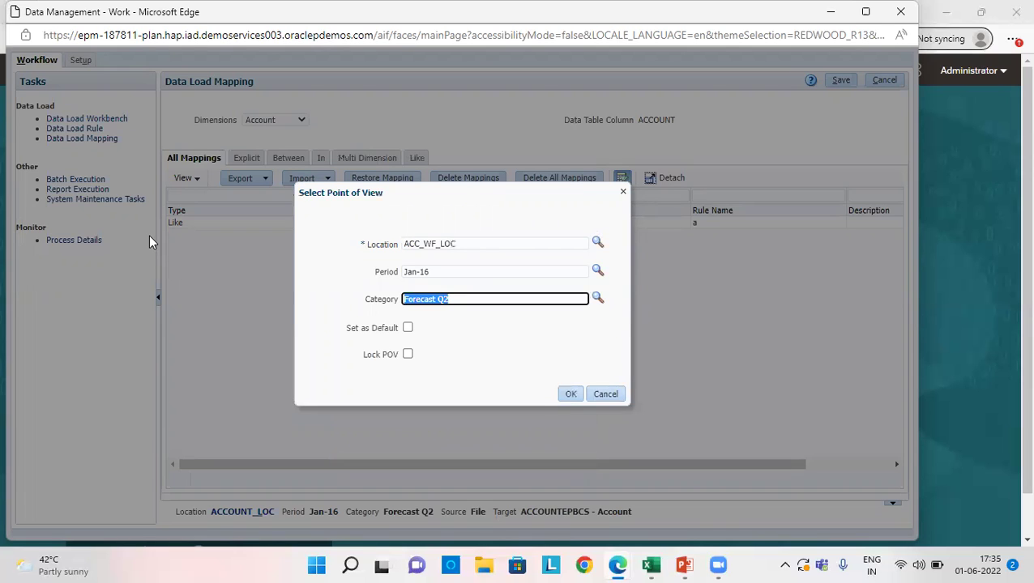
text(aCT)
key(Caps_Lock)
text(ctual)
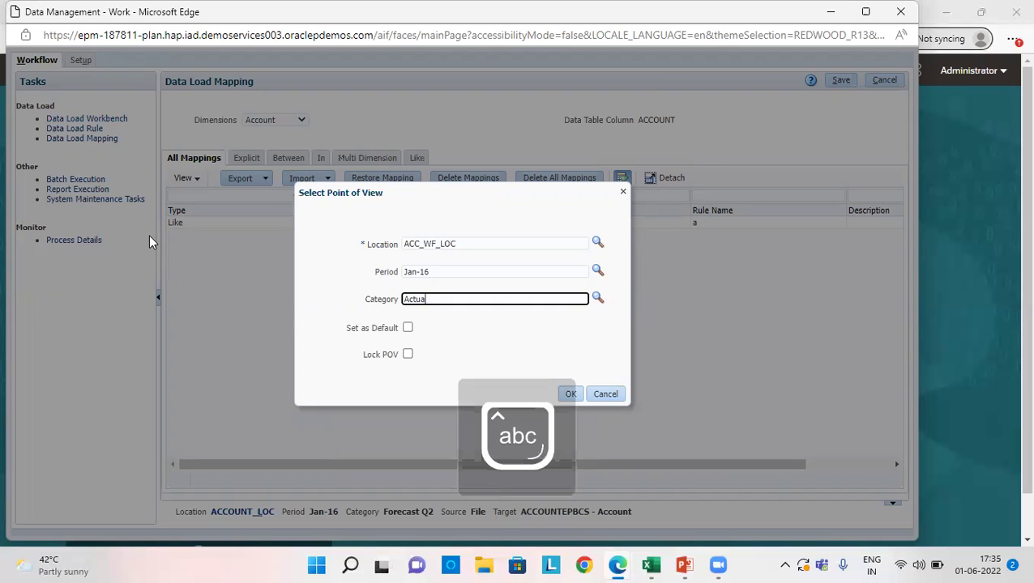
- Apply the POV, then reopen it and switch the location to ACC_WF001_LOC
click(570, 393)
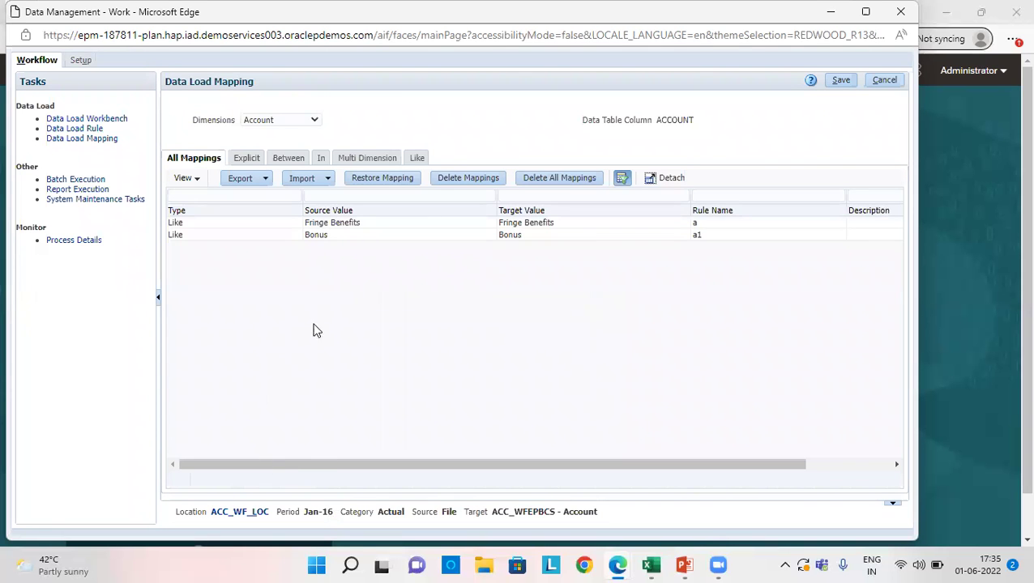
click(239, 512)
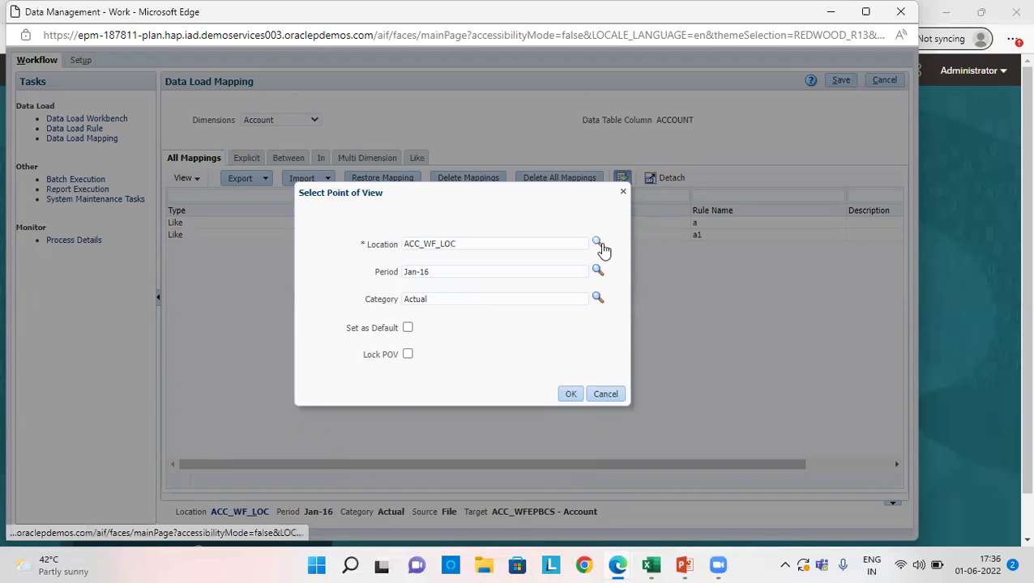
click(598, 243)
click(515, 231)
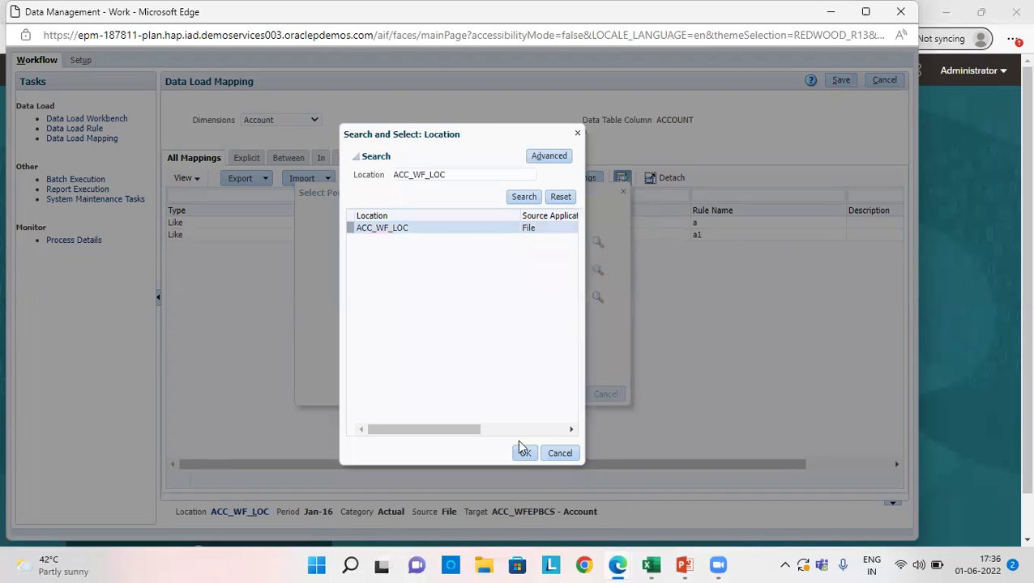
click(522, 452)
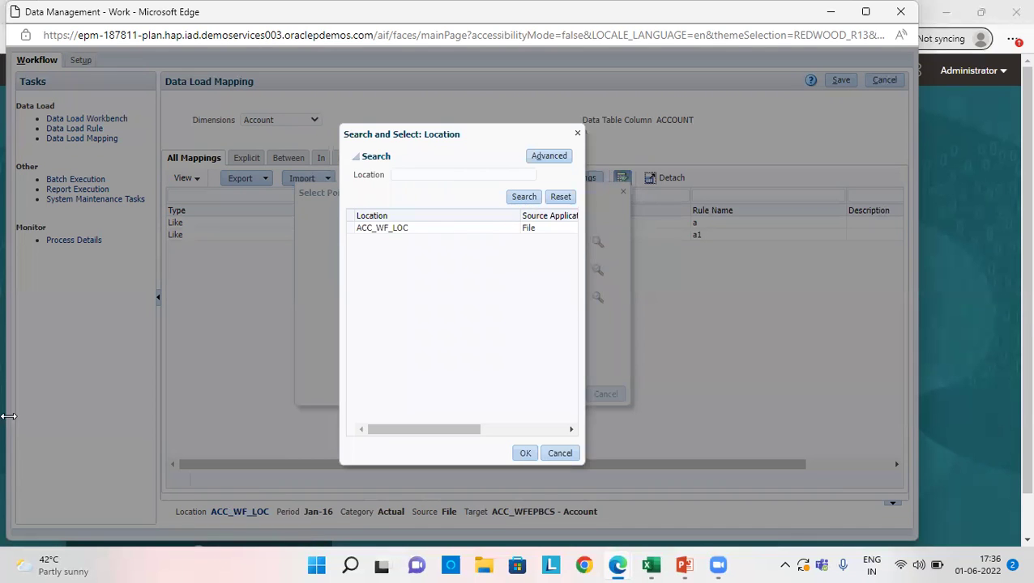
click(408, 240)
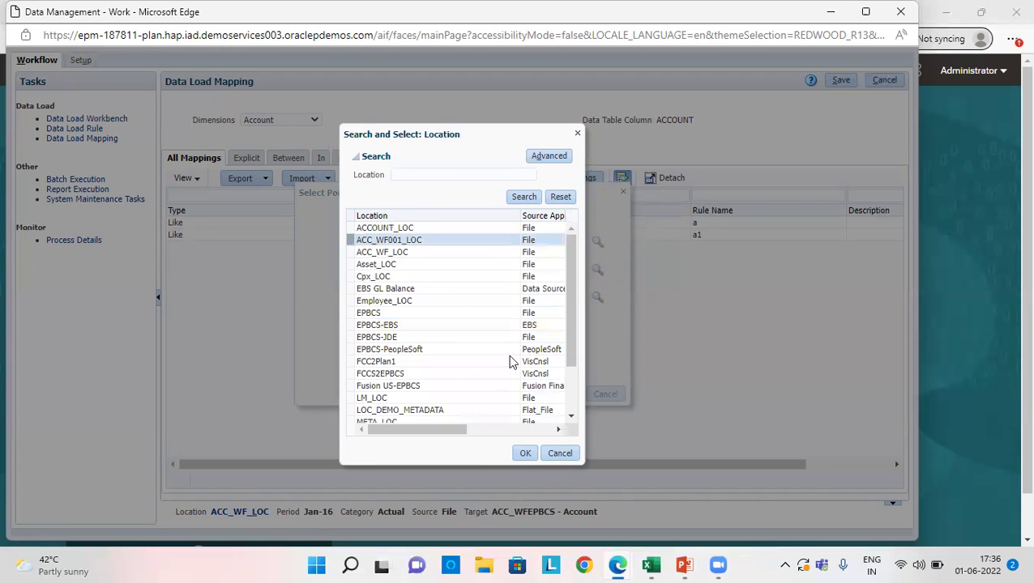
double_click(500, 238)
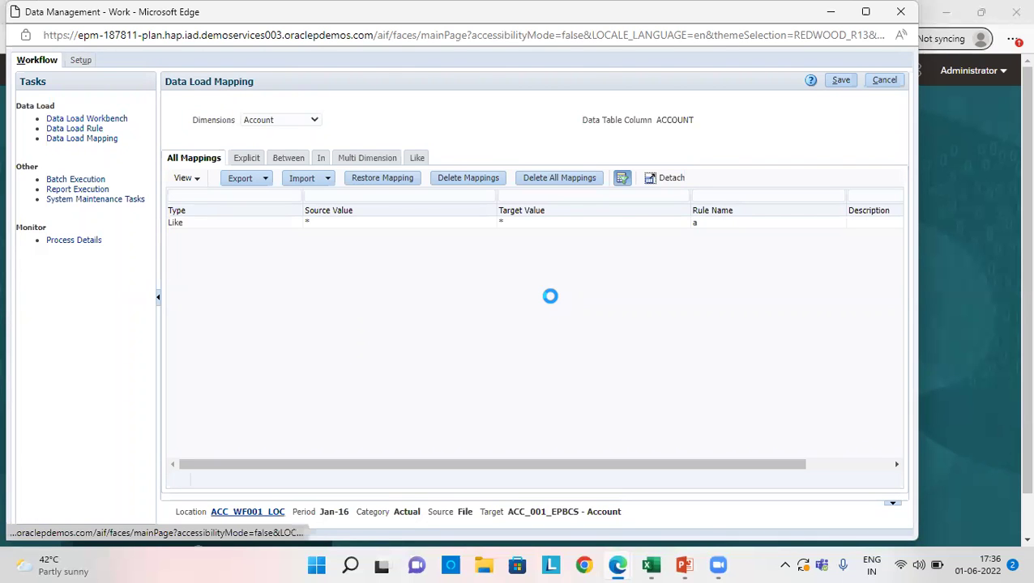
- Review the Account dimension mappings for ACC_WF001_LOC and select the mapping row
click(270, 121)
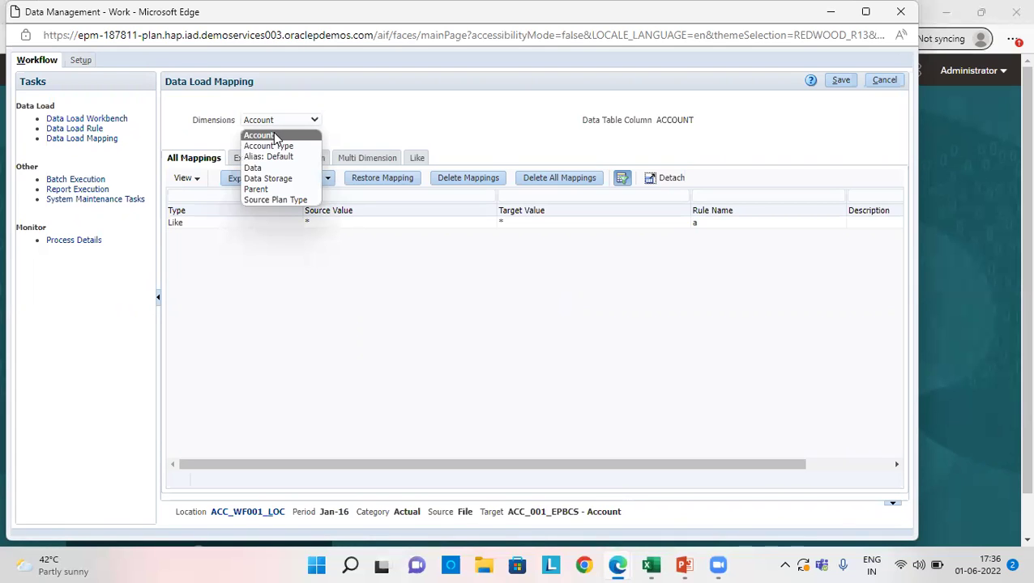
click(180, 171)
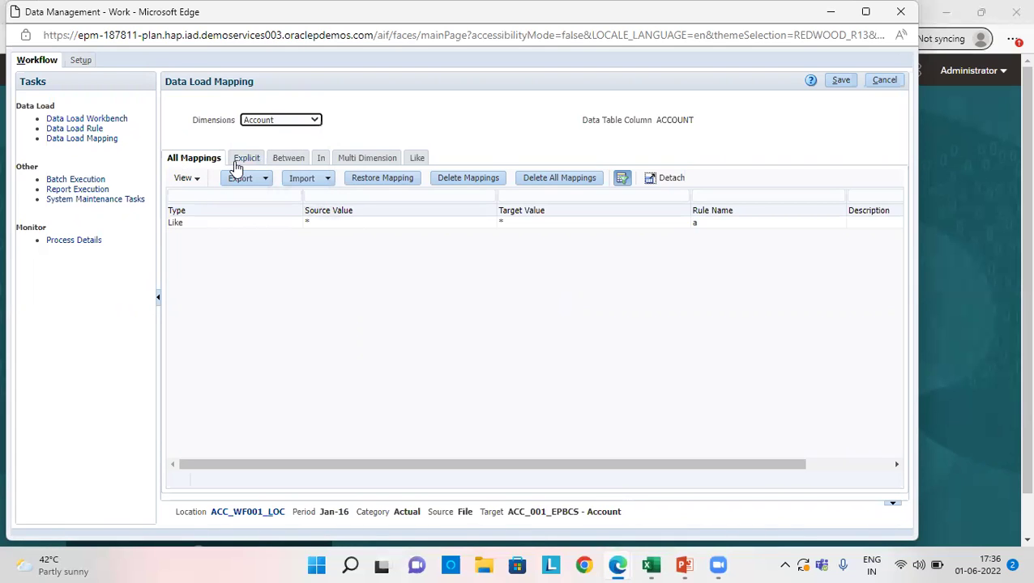
click(541, 223)
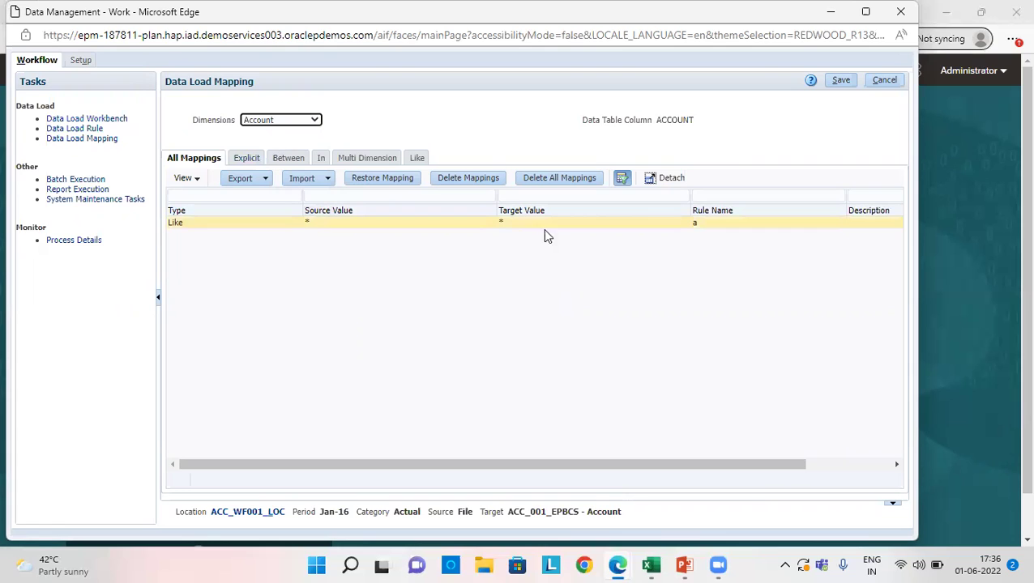
click(723, 226)
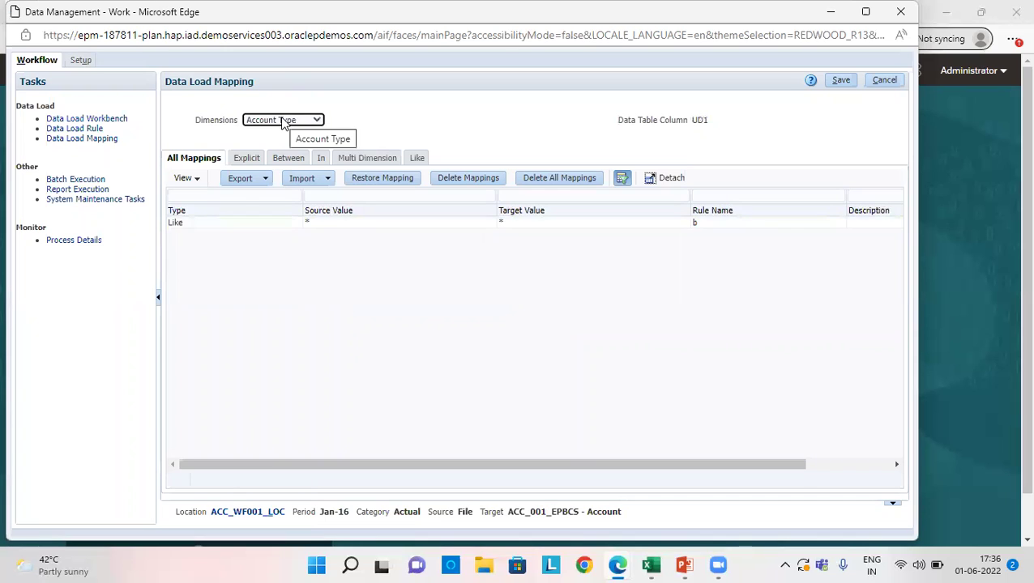
- Check the Alias: Default and Data Storage mappings, select the Source Plan Type OEP_WFP mapping, and save
click(283, 120)
click(285, 159)
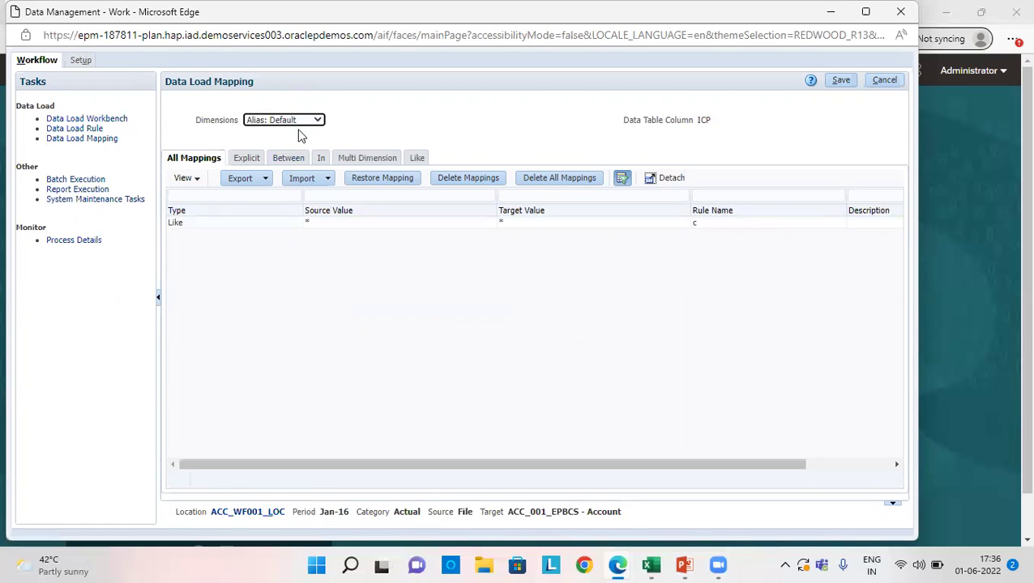
click(282, 120)
click(289, 177)
click(283, 120)
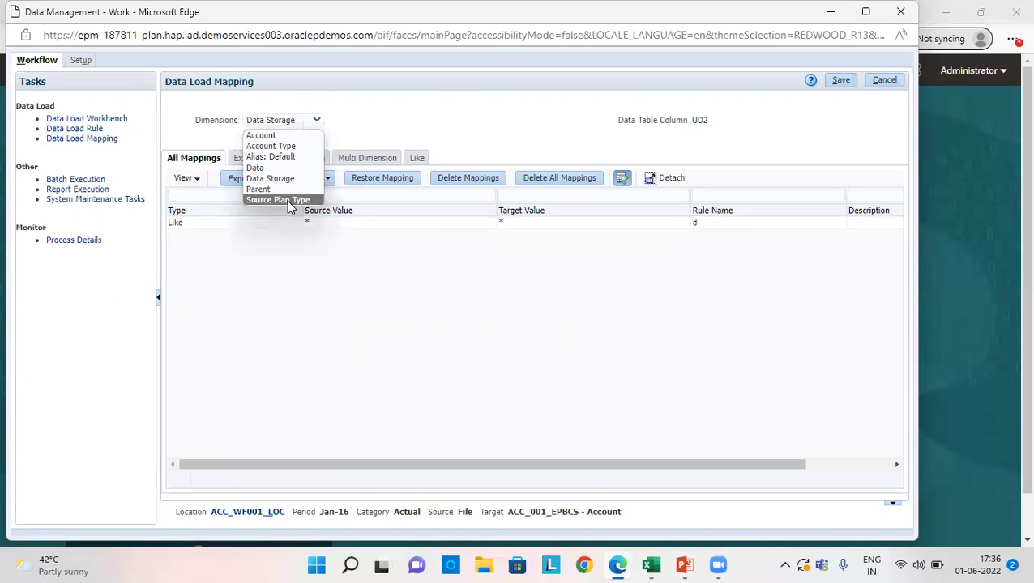
click(287, 200)
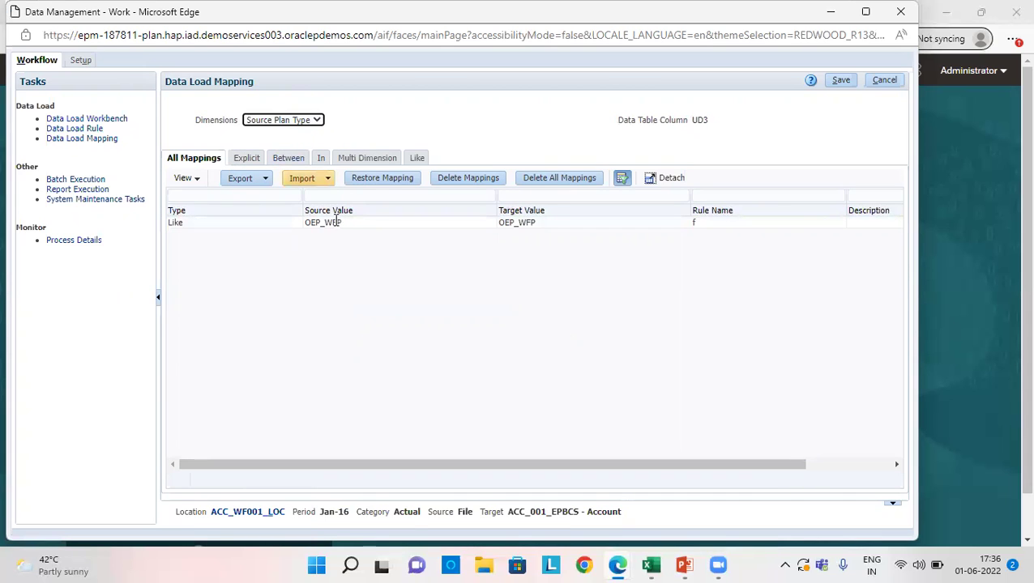
click(336, 222)
click(841, 80)
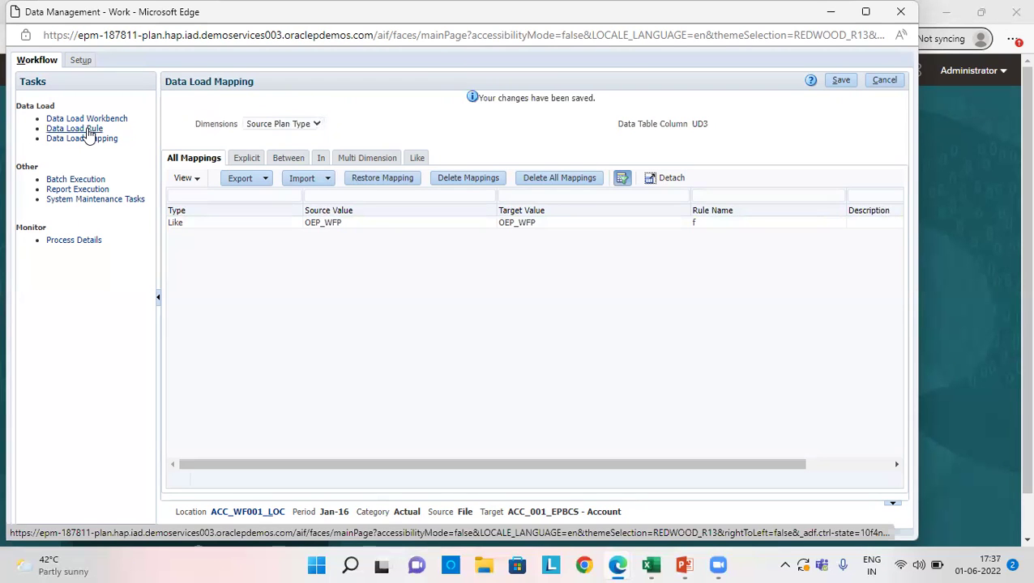
click(88, 130)
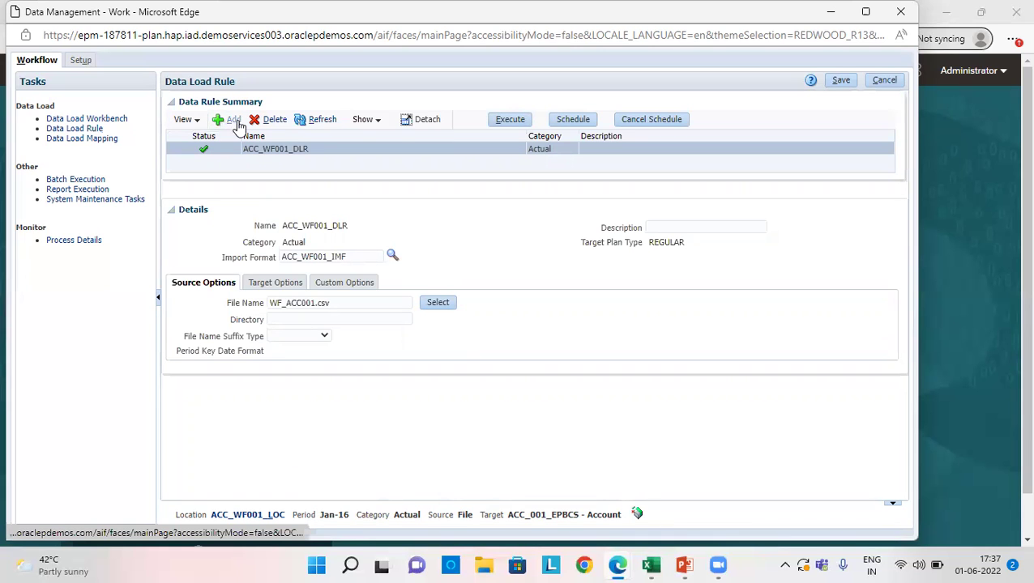
click(231, 120)
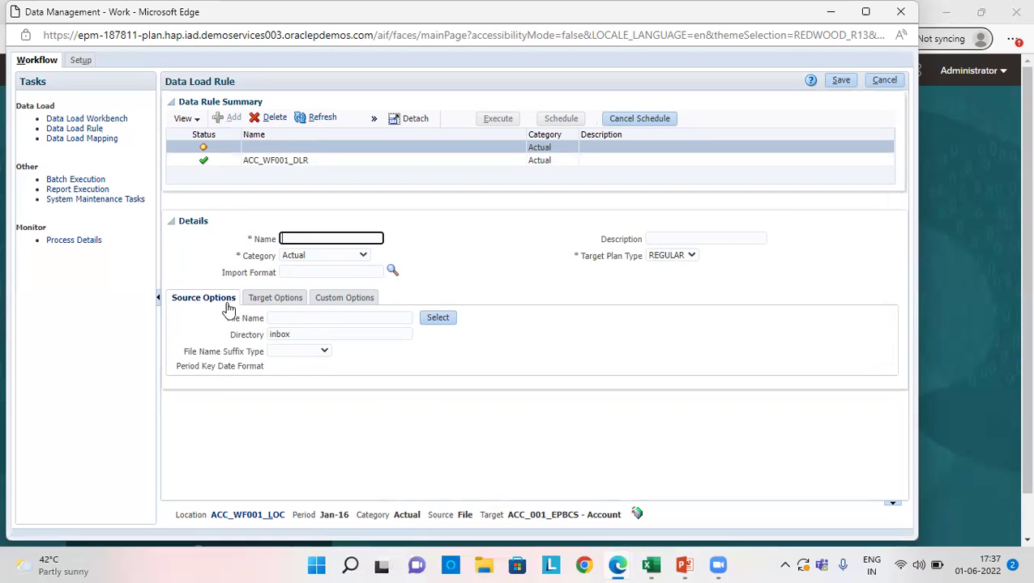
click(441, 321)
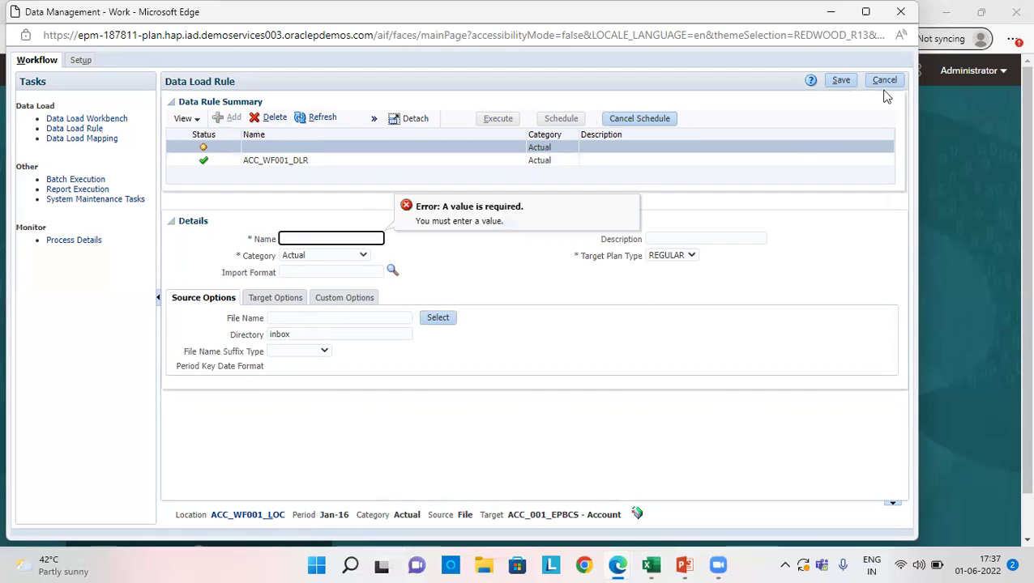
click(392, 245)
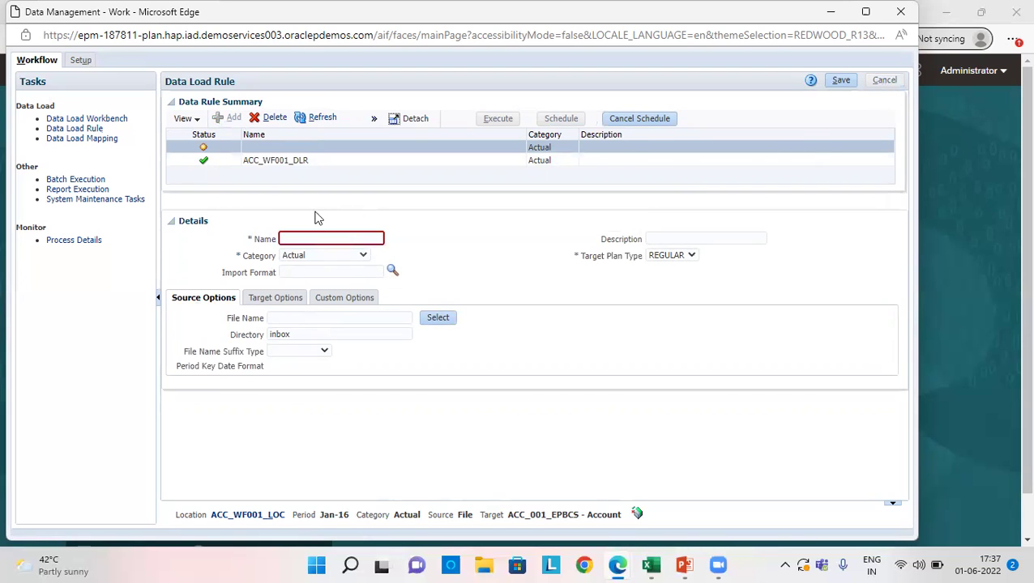
click(279, 161)
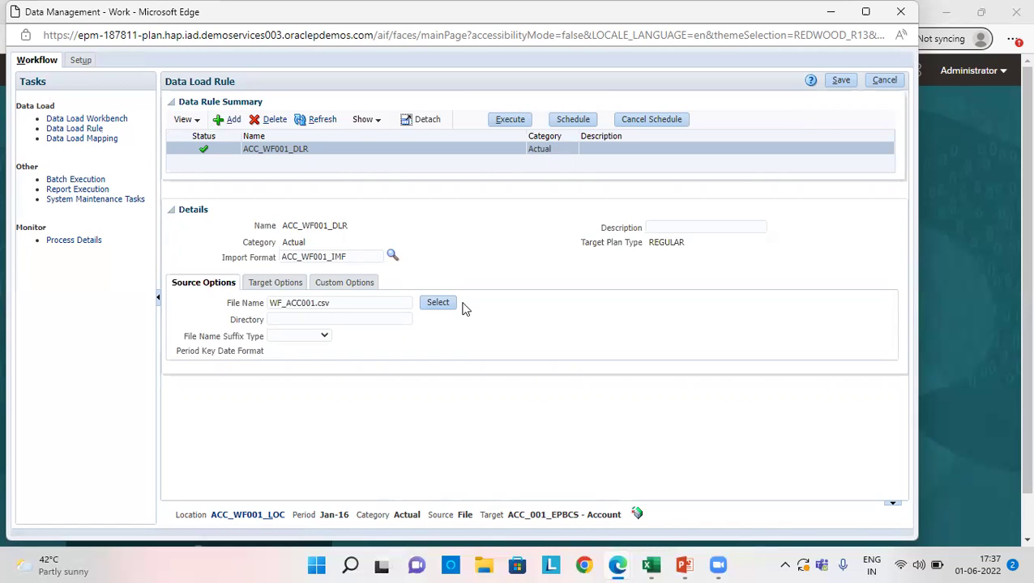
- Execute the ACC_WF001_DLR rule with Export to Target enabled
click(522, 121)
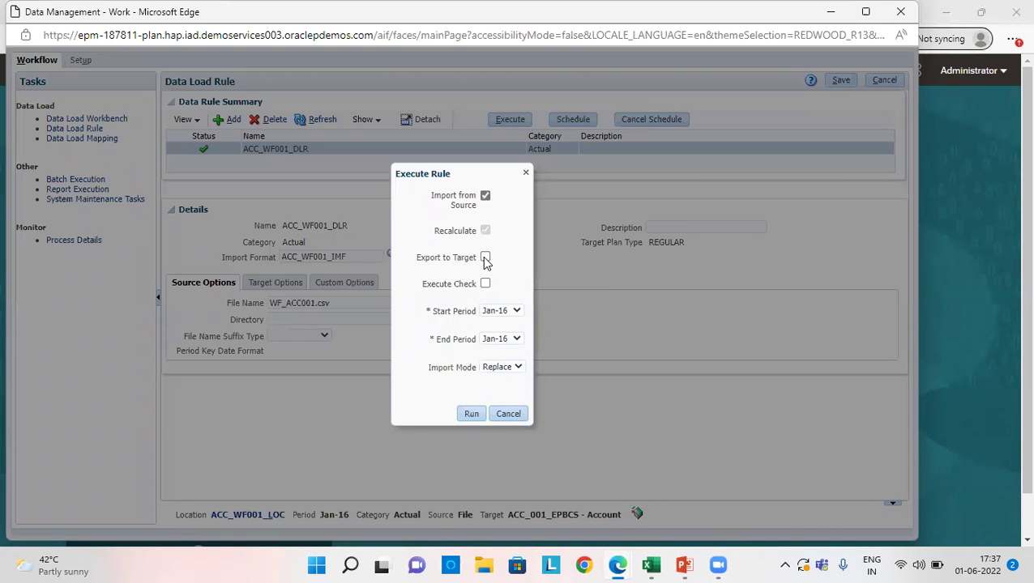
click(485, 258)
click(508, 414)
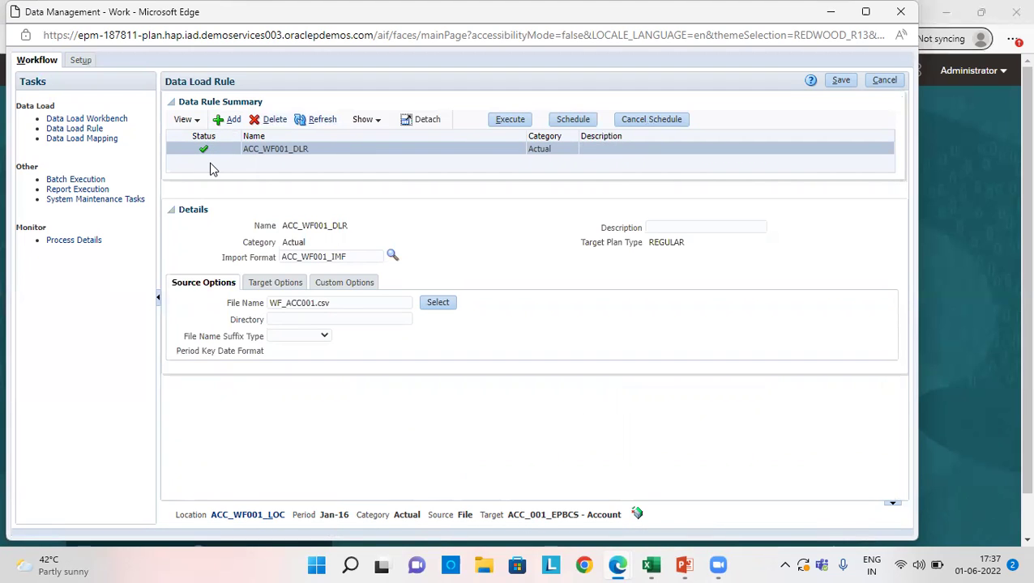
- In Data Load Workbench, inspect the Manager01 and Manager02 records and their columns
click(101, 118)
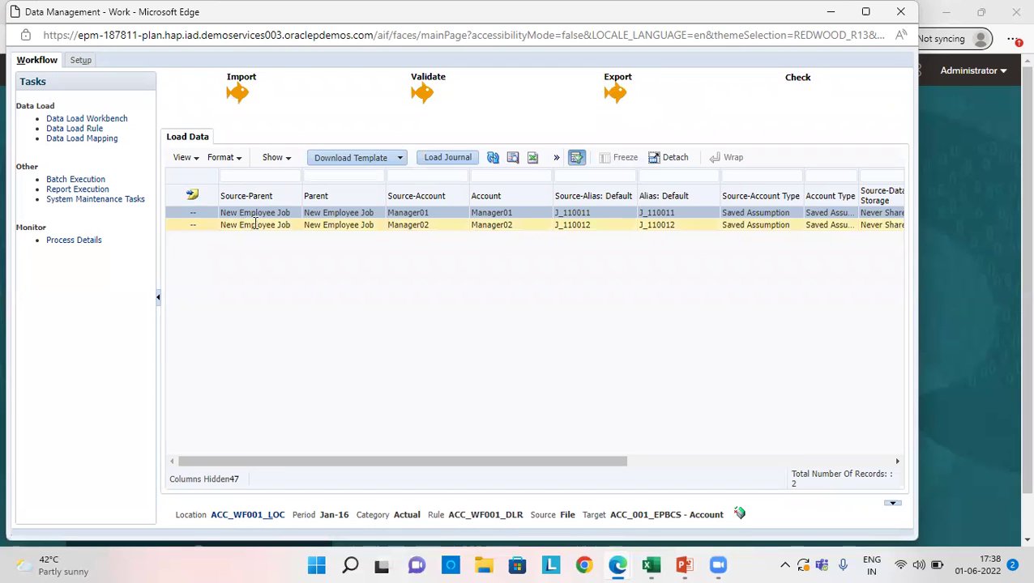
click(328, 224)
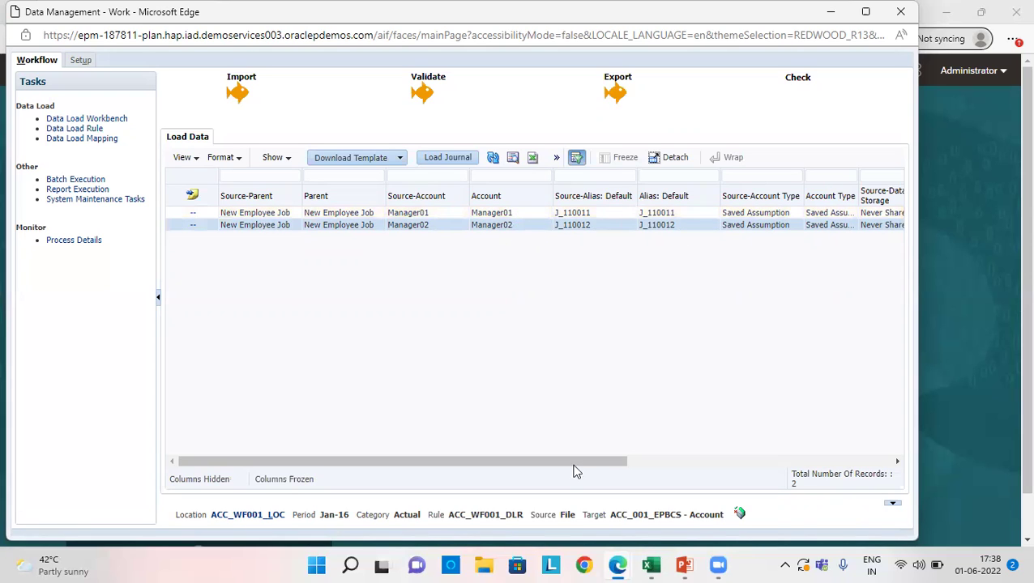
click(642, 462)
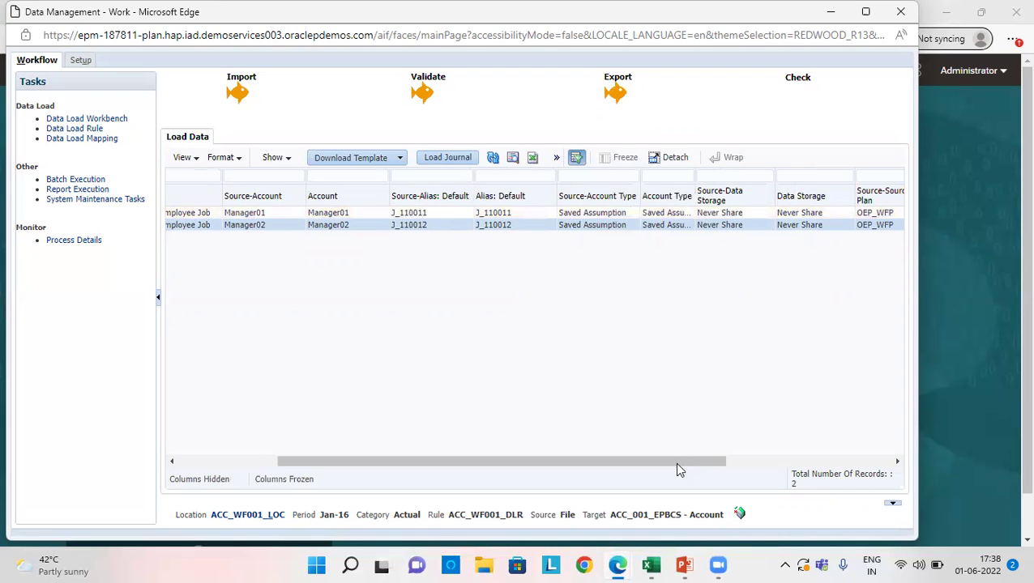
scroll(798, 417, right, 3)
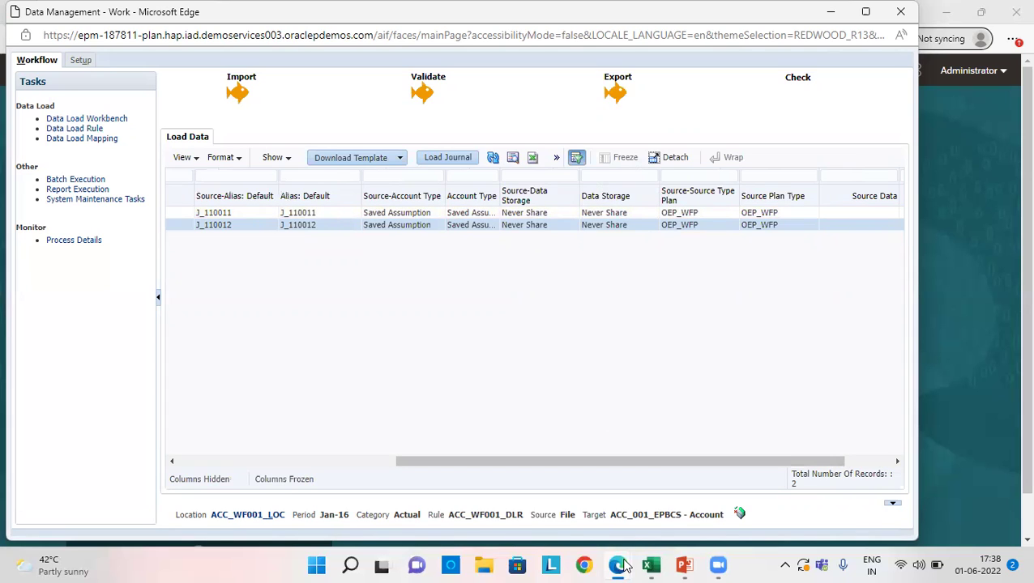
- In Planning's Dimensions page, filter the Account dimension to cube OEP_WFP
key(alt+Tab)
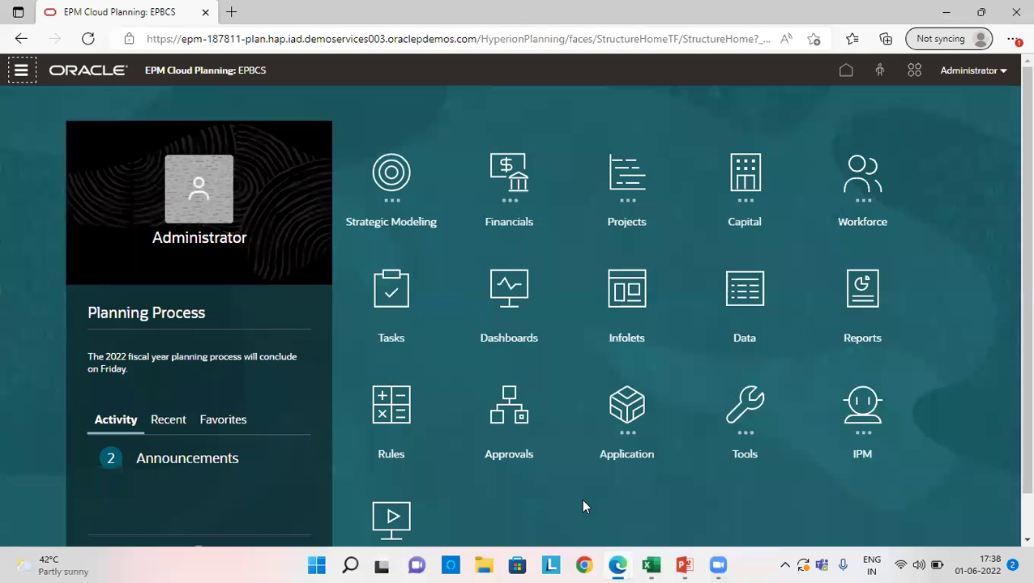
click(22, 73)
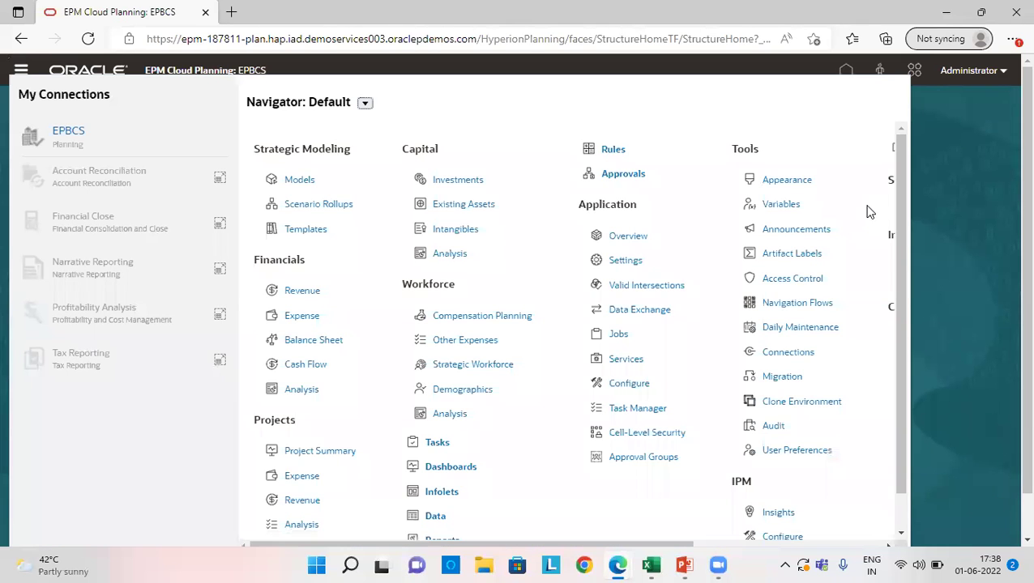
scroll(800, 410, right, 3)
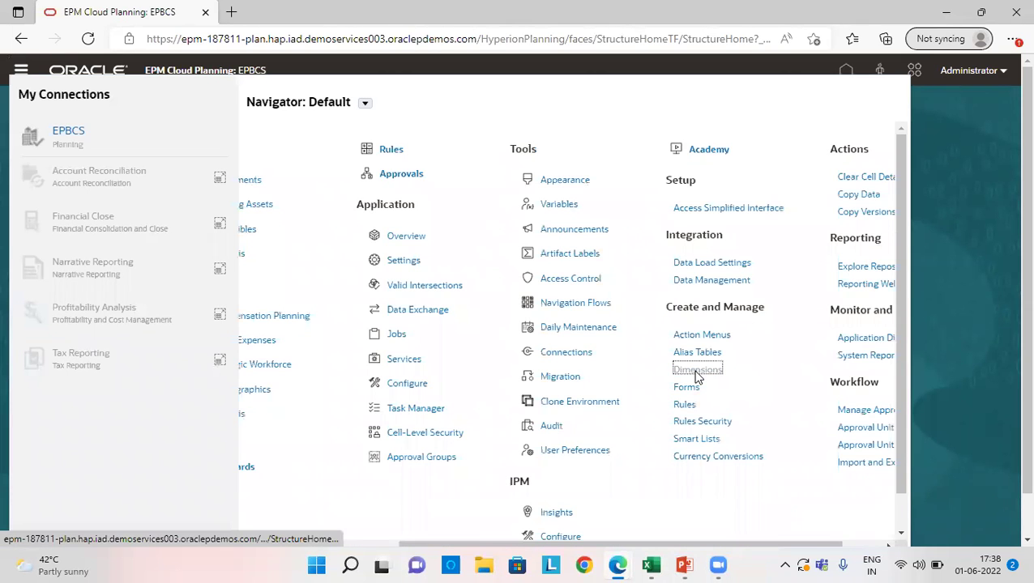
click(695, 371)
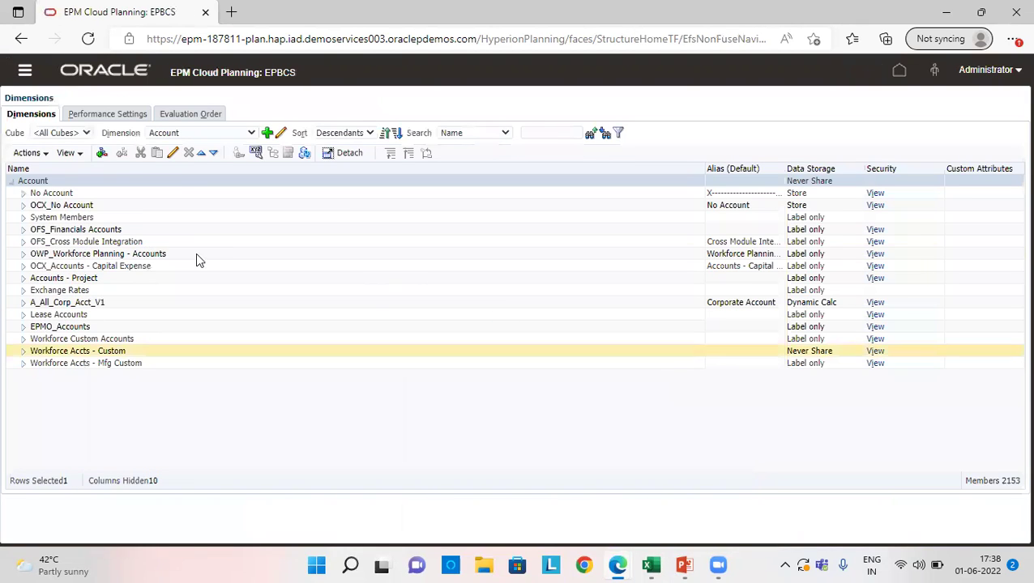
click(77, 132)
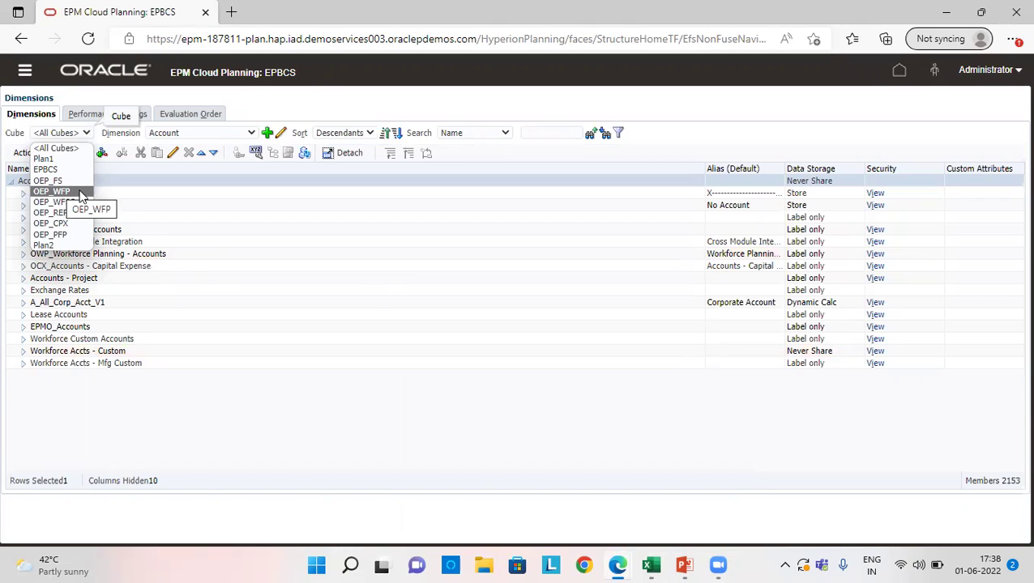
click(81, 192)
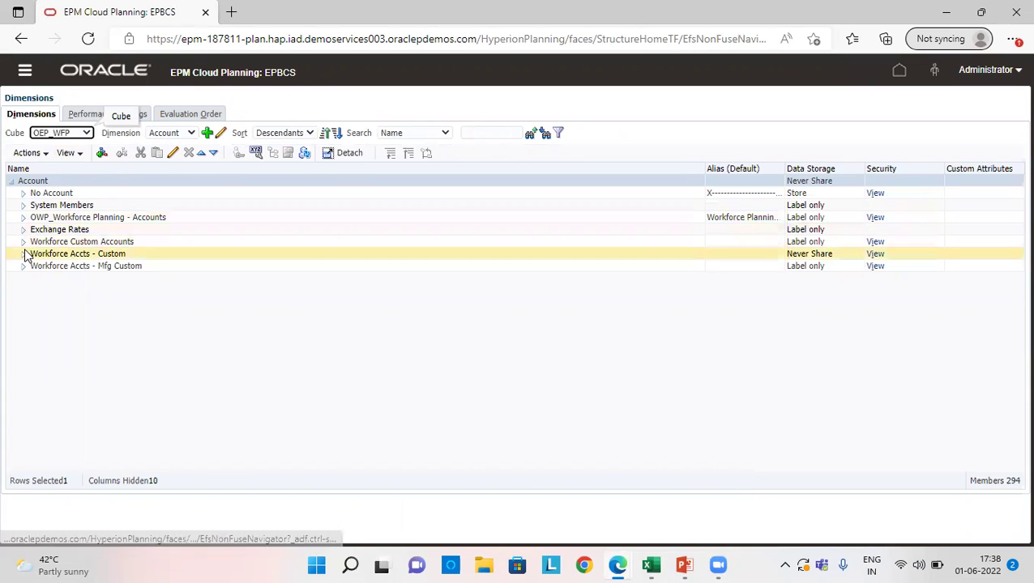
- Glance at the WF_ACC001 source file, then return to the Planning dimensions page
mouse_move(661, 565)
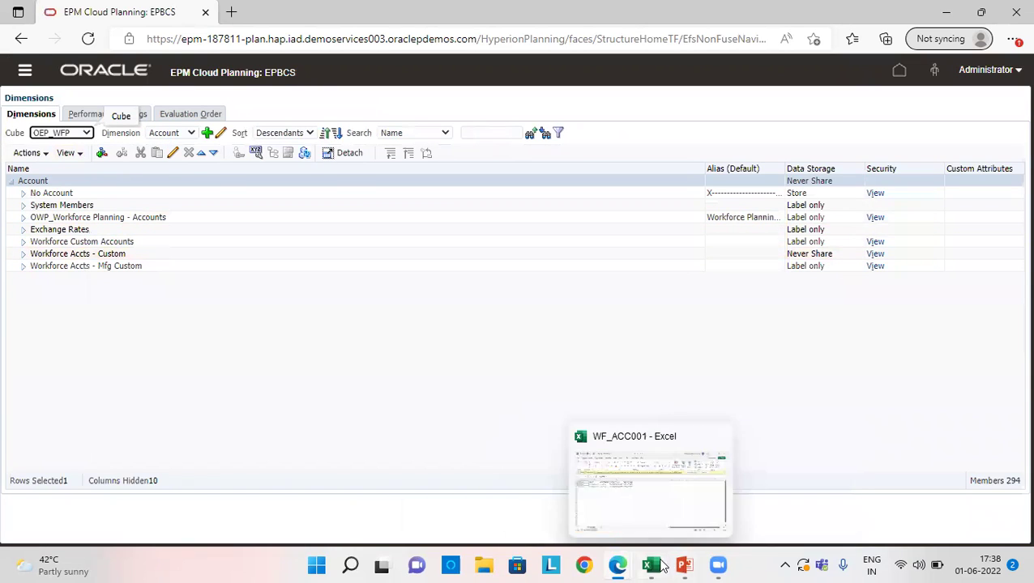
click(656, 473)
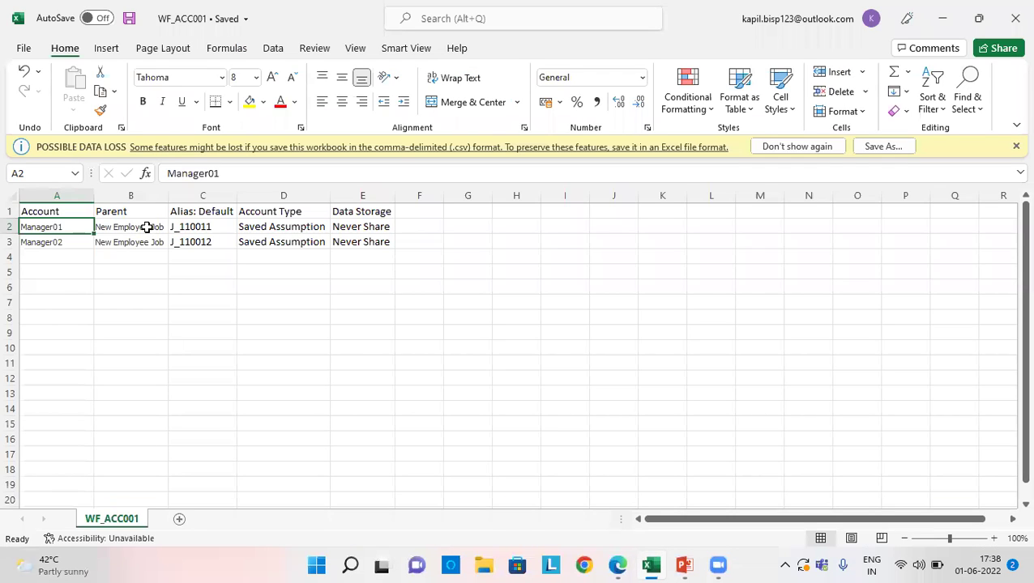
mouse_move(613, 565)
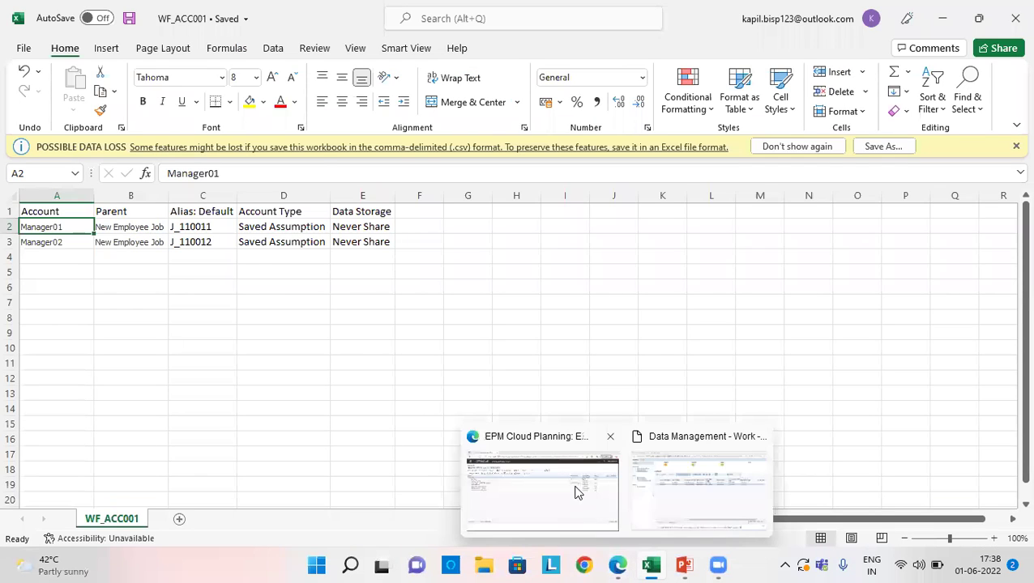
click(577, 492)
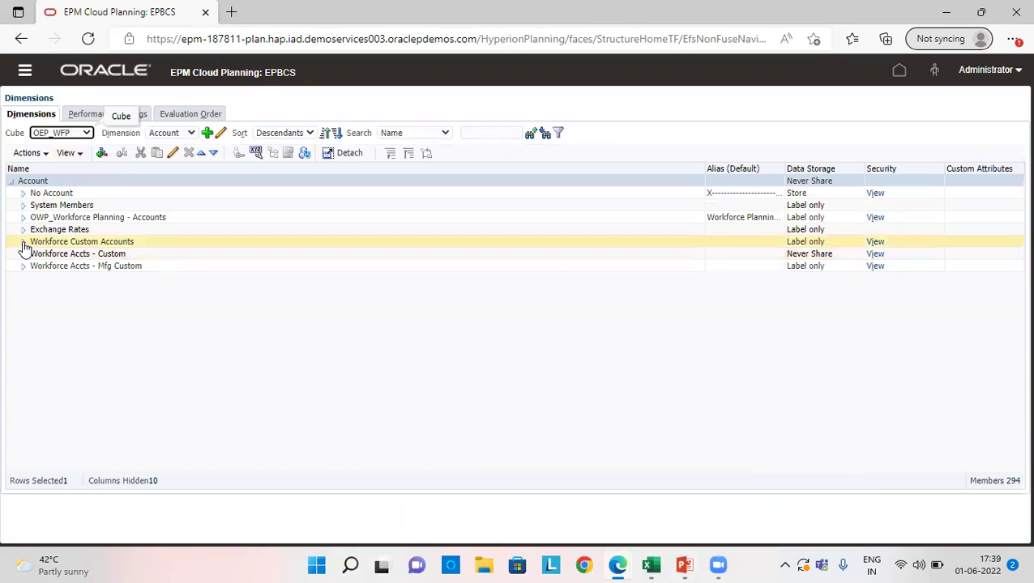
- Expand Workforce Custom Accounts > Workforce - Mass Hiring > New Employee Job, check Manager01 and Manager02, then go Home
click(23, 245)
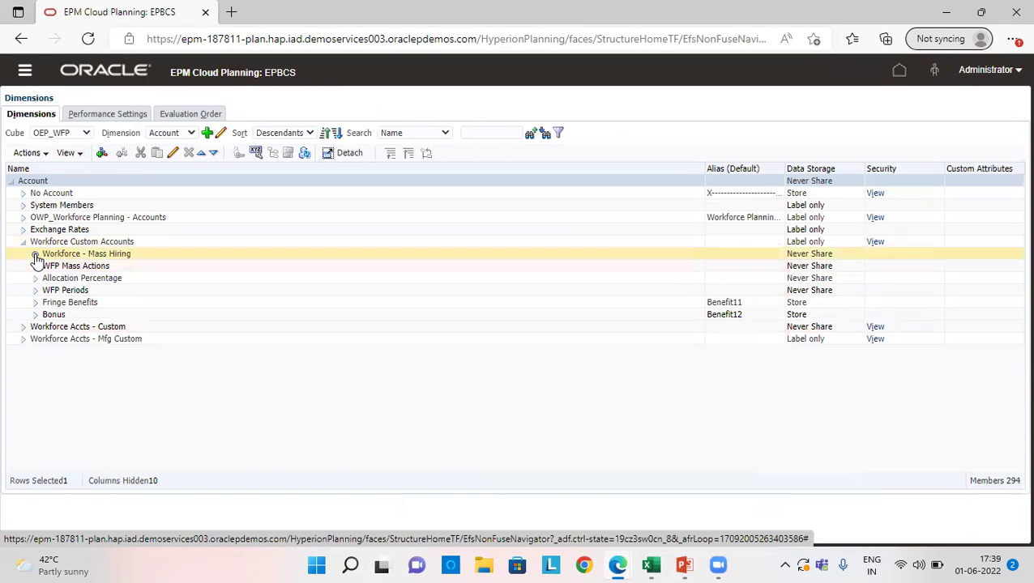
click(35, 255)
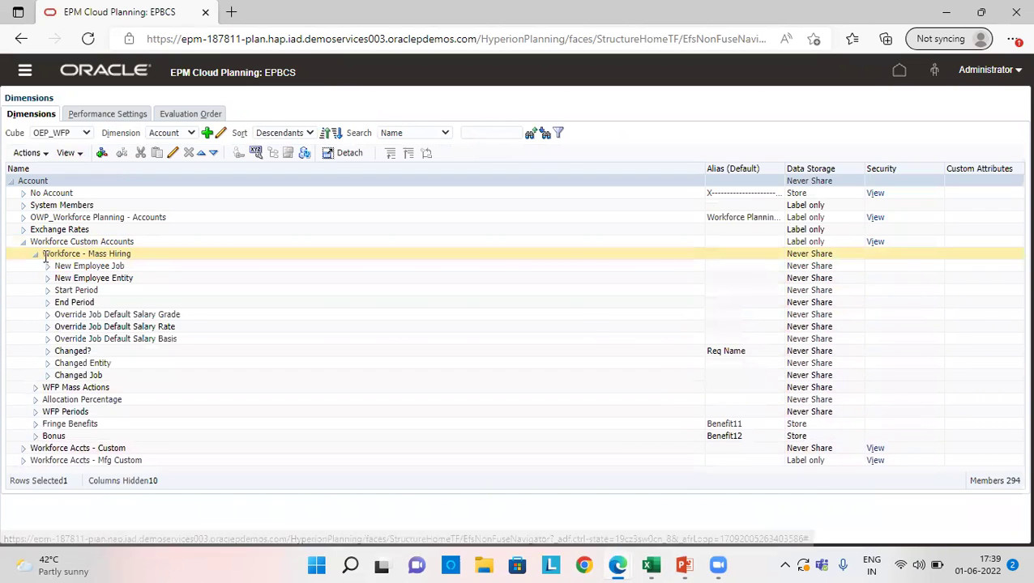
click(47, 266)
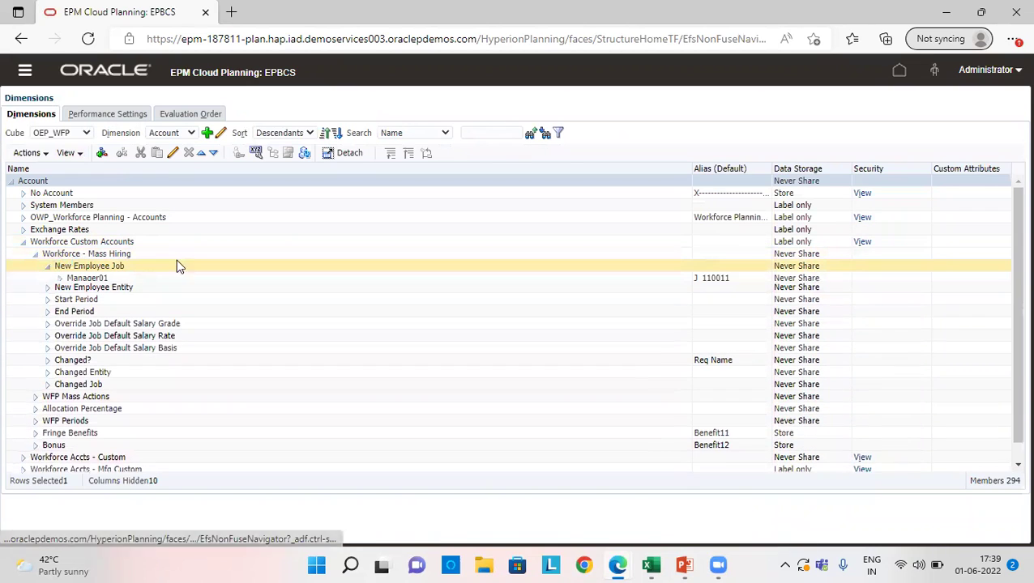
click(125, 276)
click(124, 288)
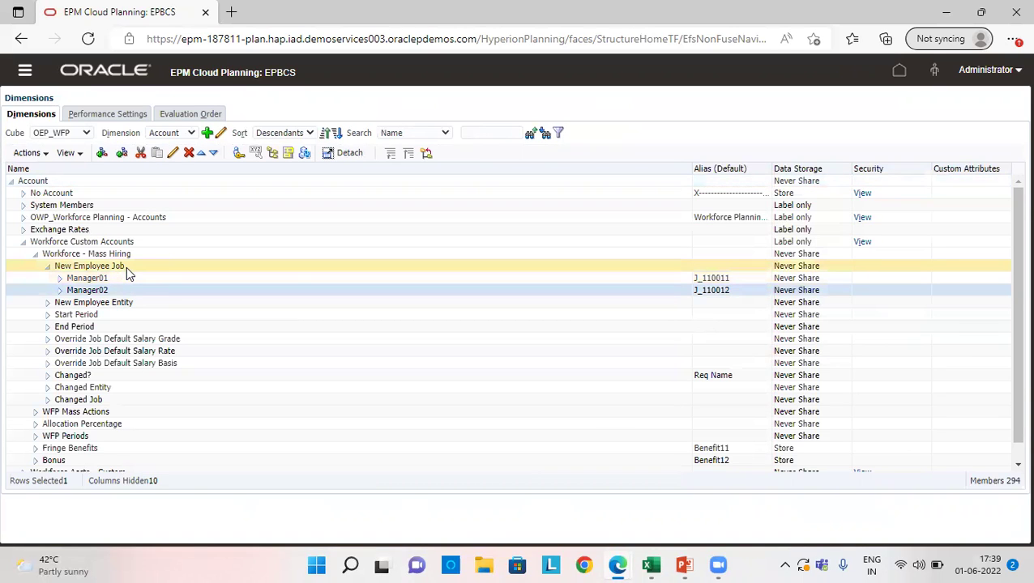
click(126, 280)
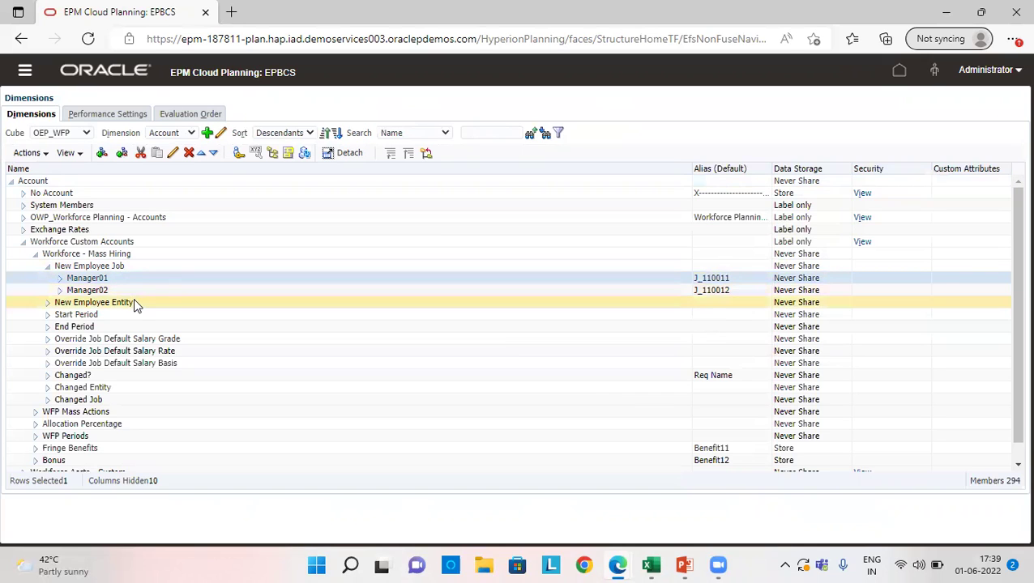
click(899, 74)
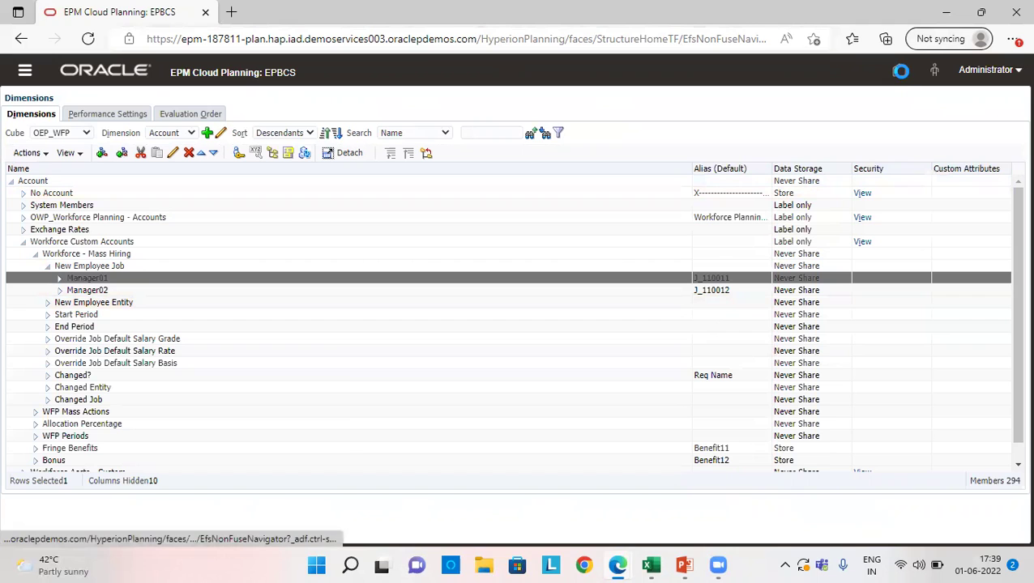